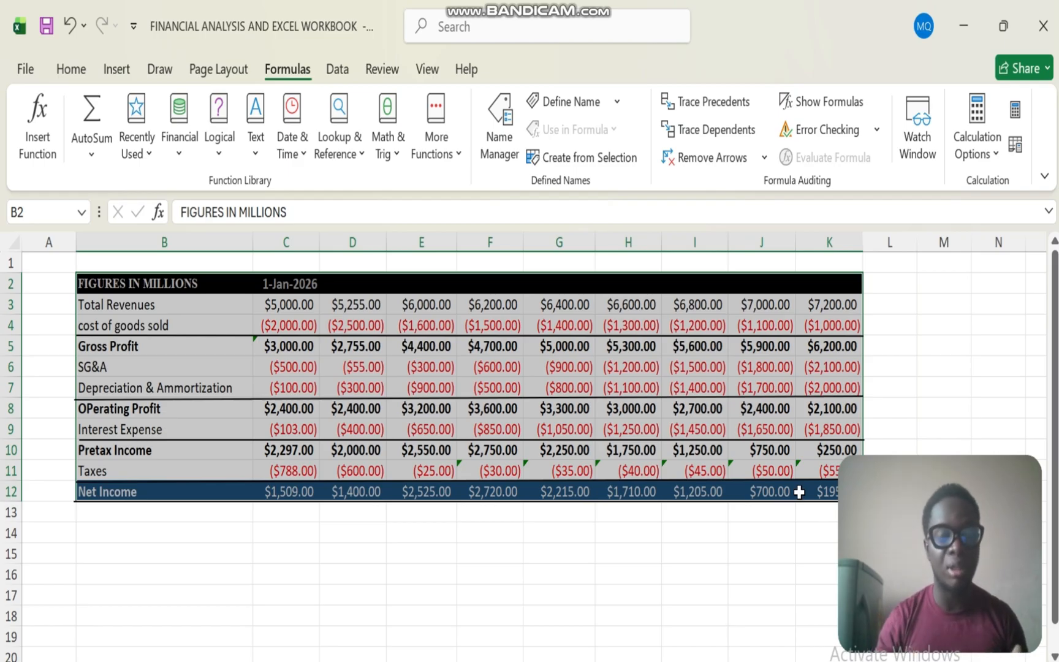
left_click(293, 282)
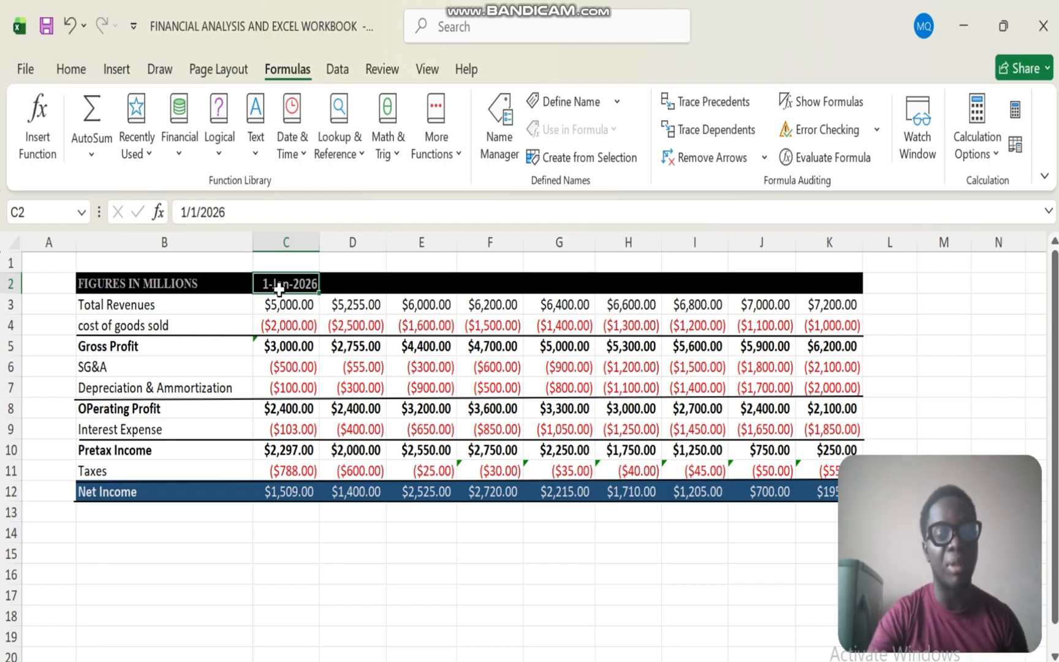
left_click(354, 285)
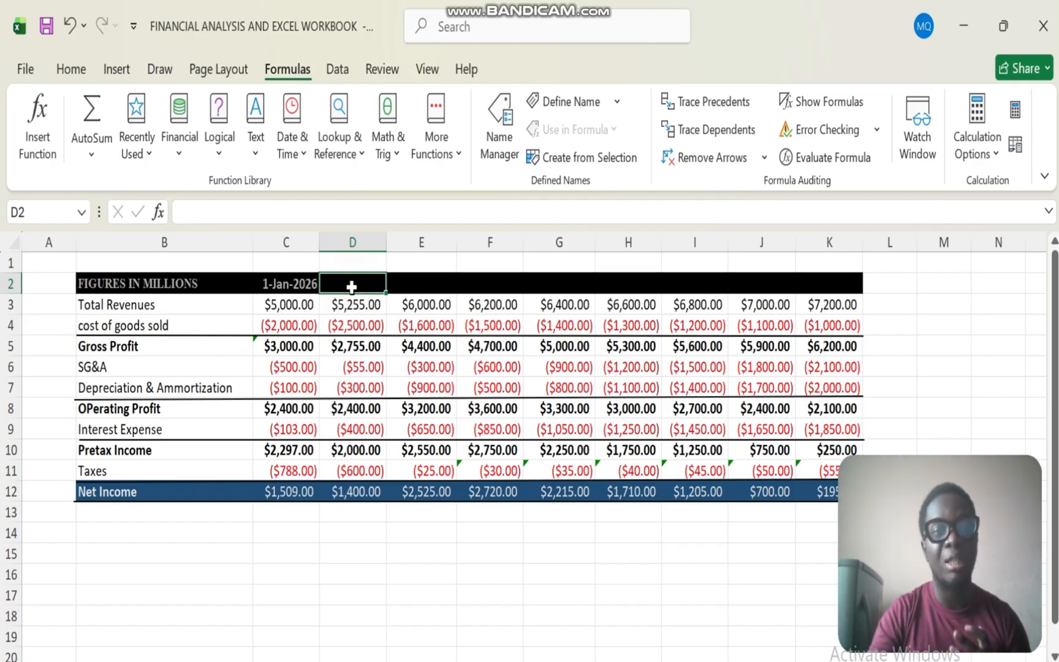
left_click_drag(351, 286, 357, 468)
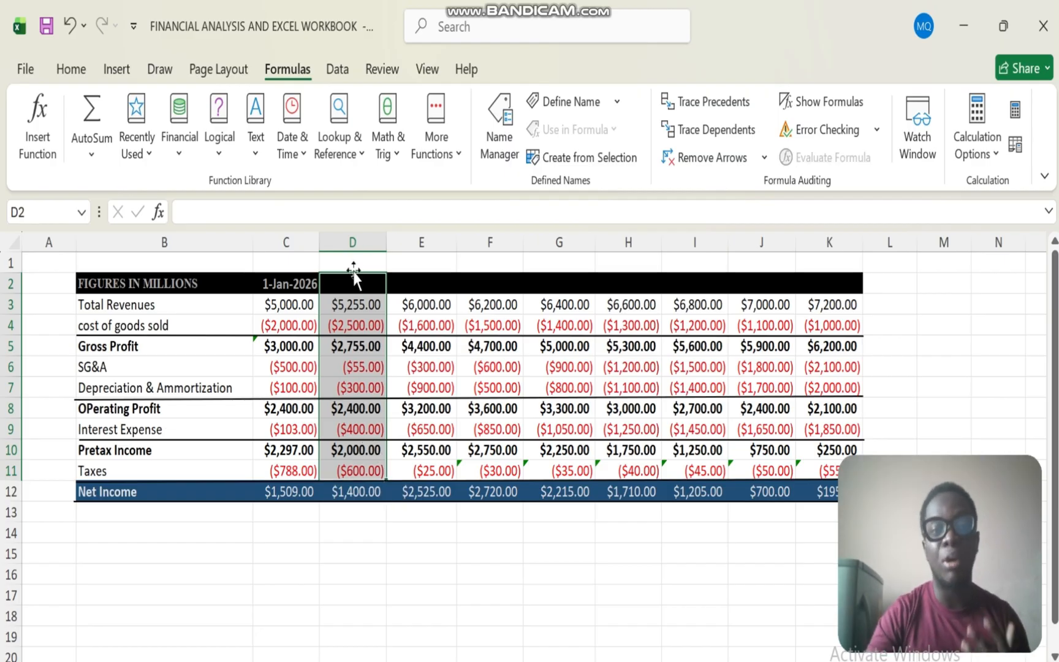
left_click(345, 285)
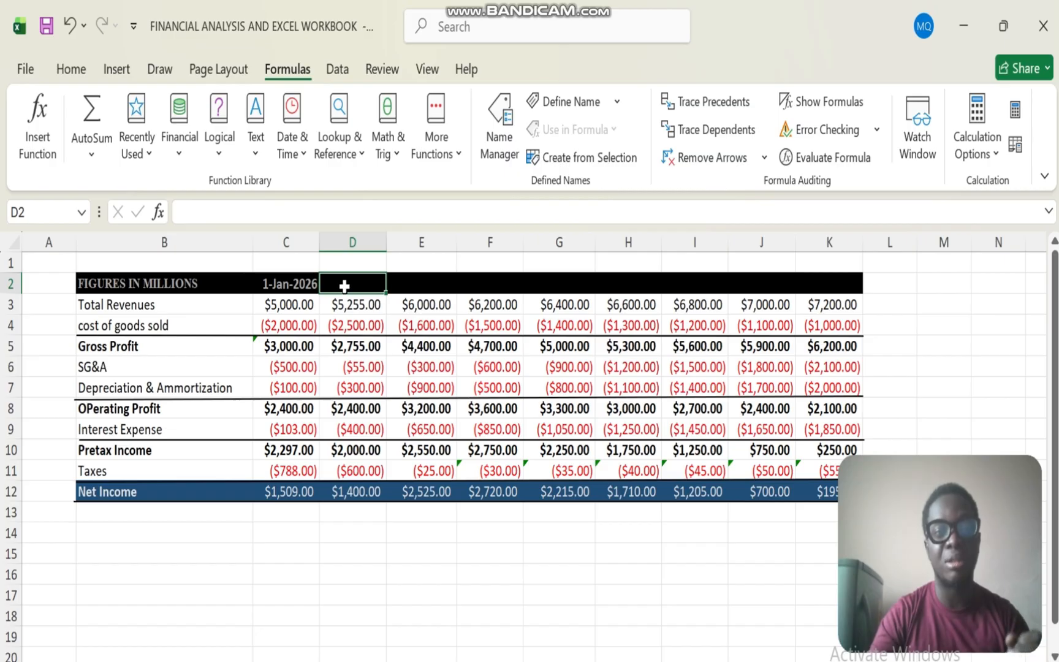
- Copy the date from C2 into D2 and change the copy to 1/12/2025
left_click(275, 286)
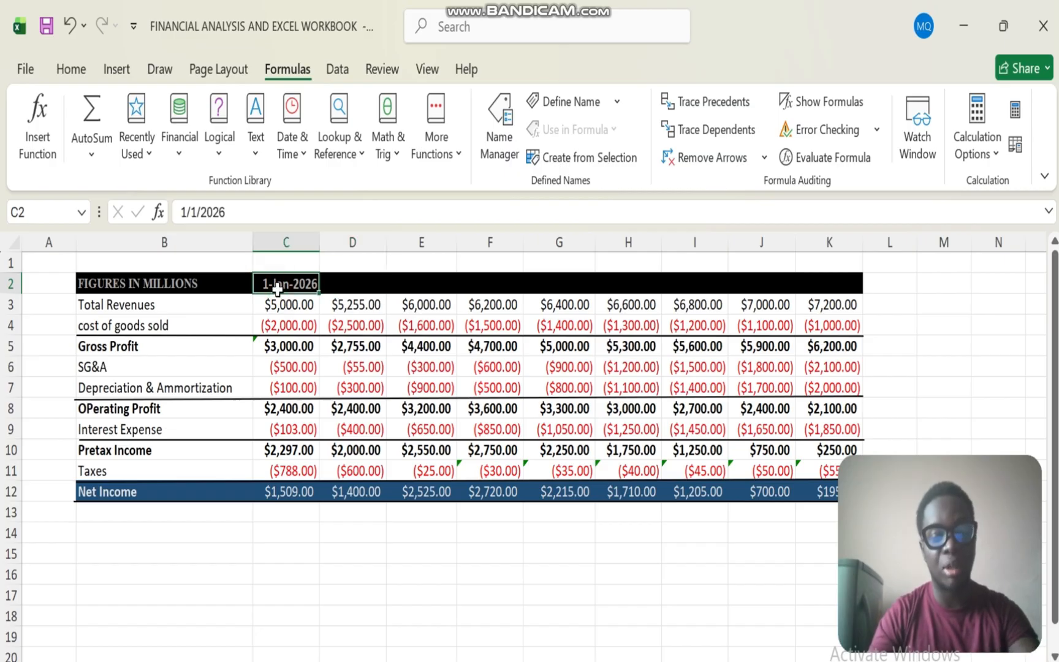
key("ctrl+c")
left_click(353, 286)
key("ctrl+v")
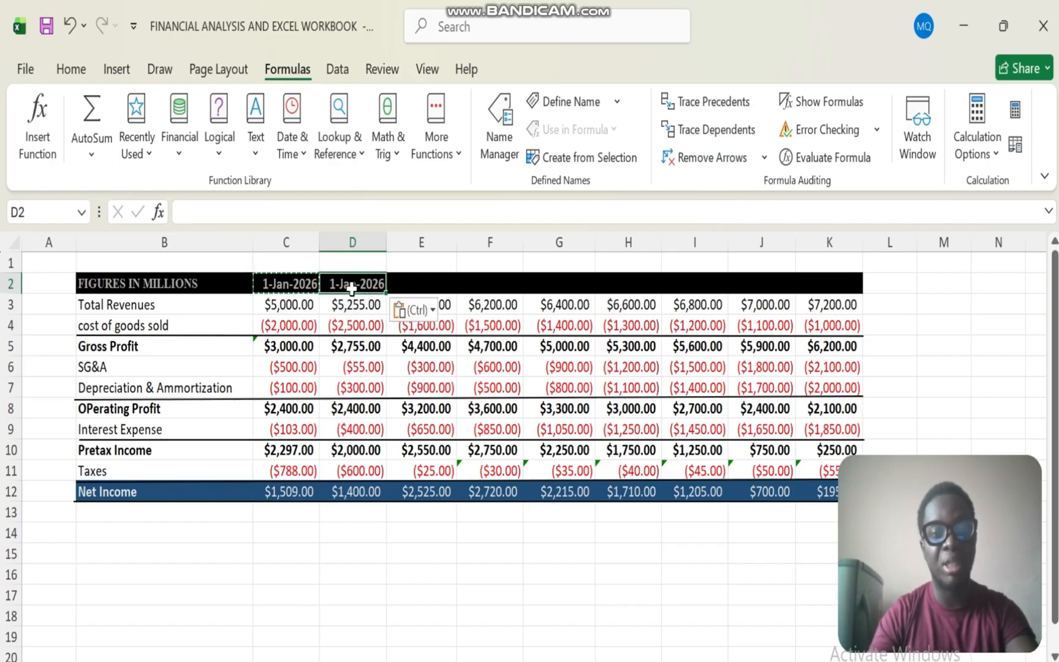
double_click(357, 284)
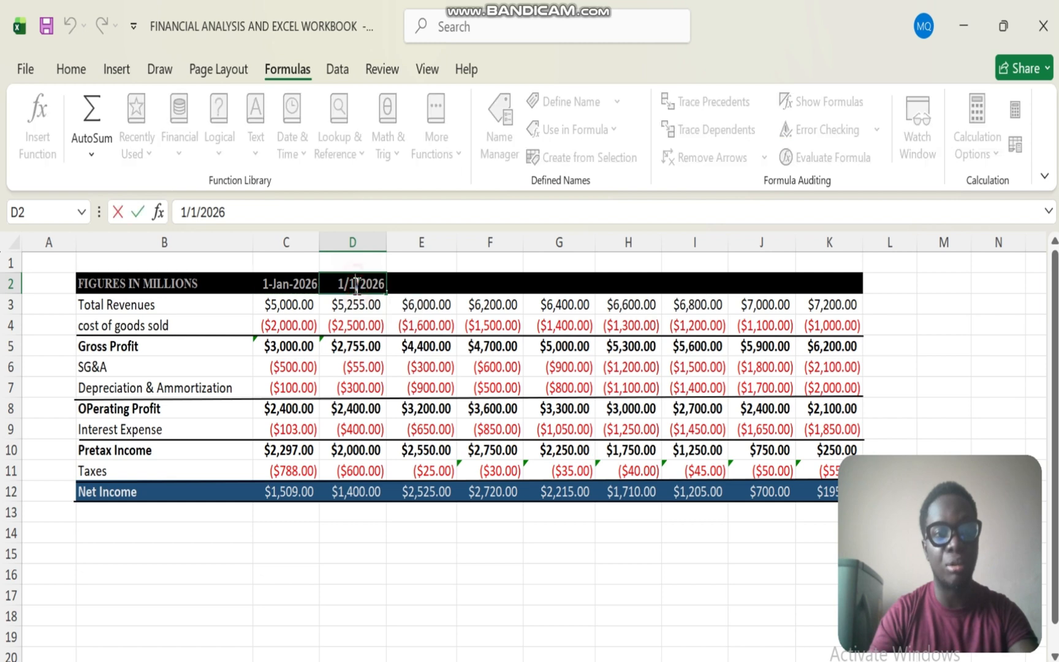
key("BackSpace")
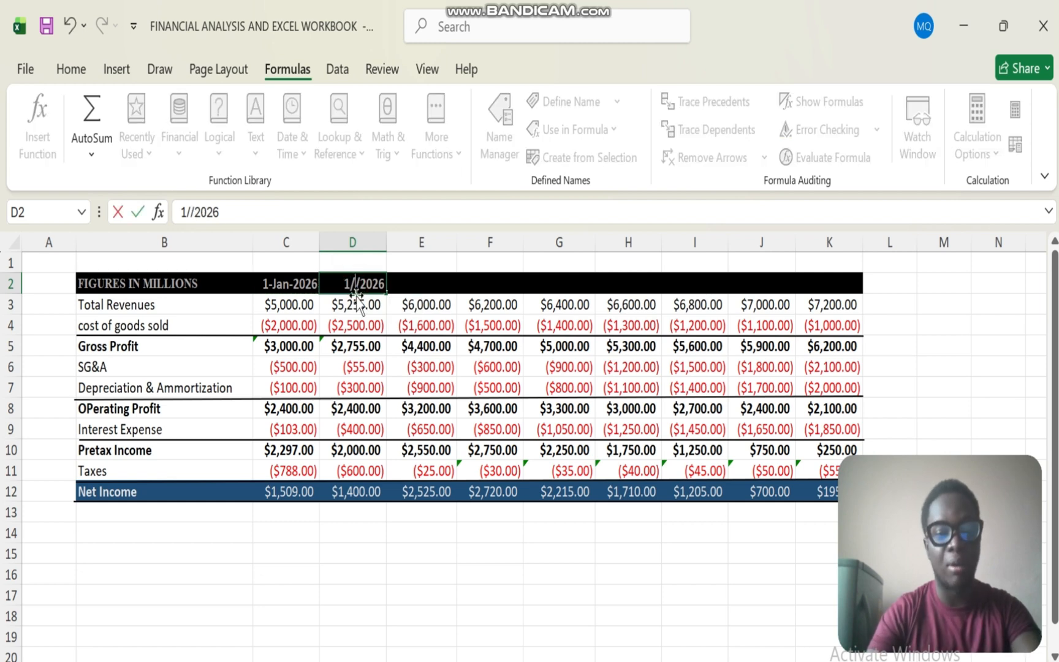
type("12")
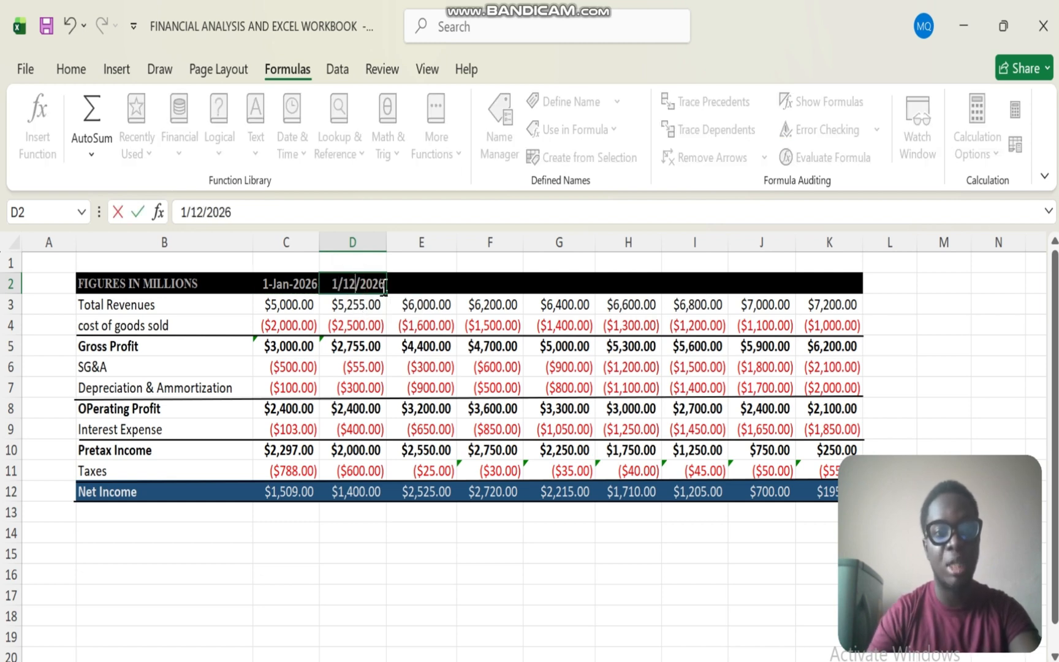
key("BackSpace")
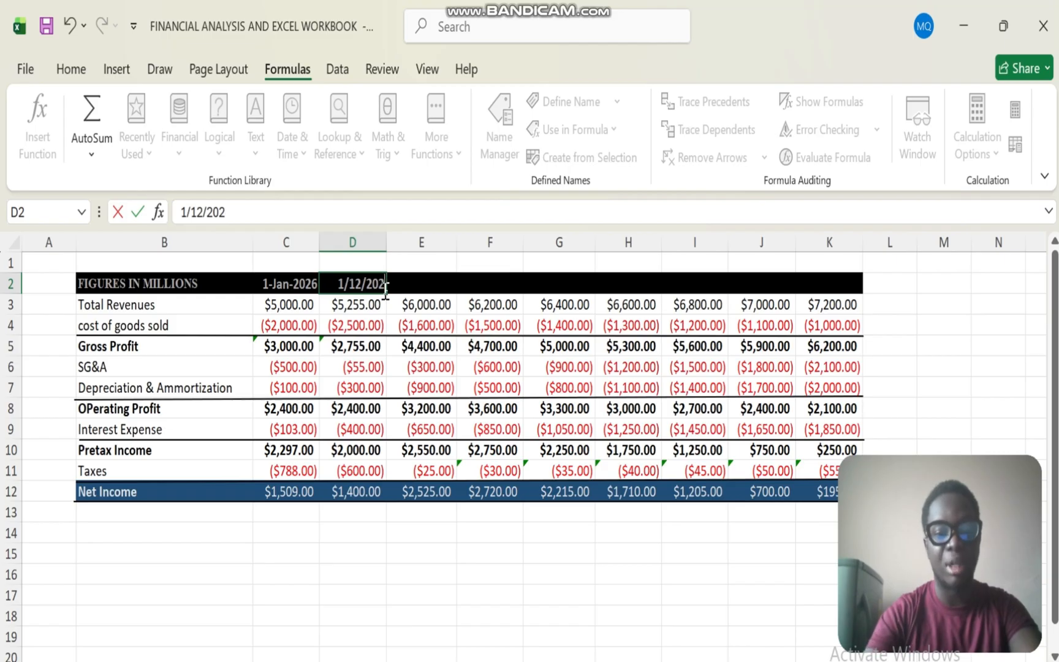
type("5")
key("Return")
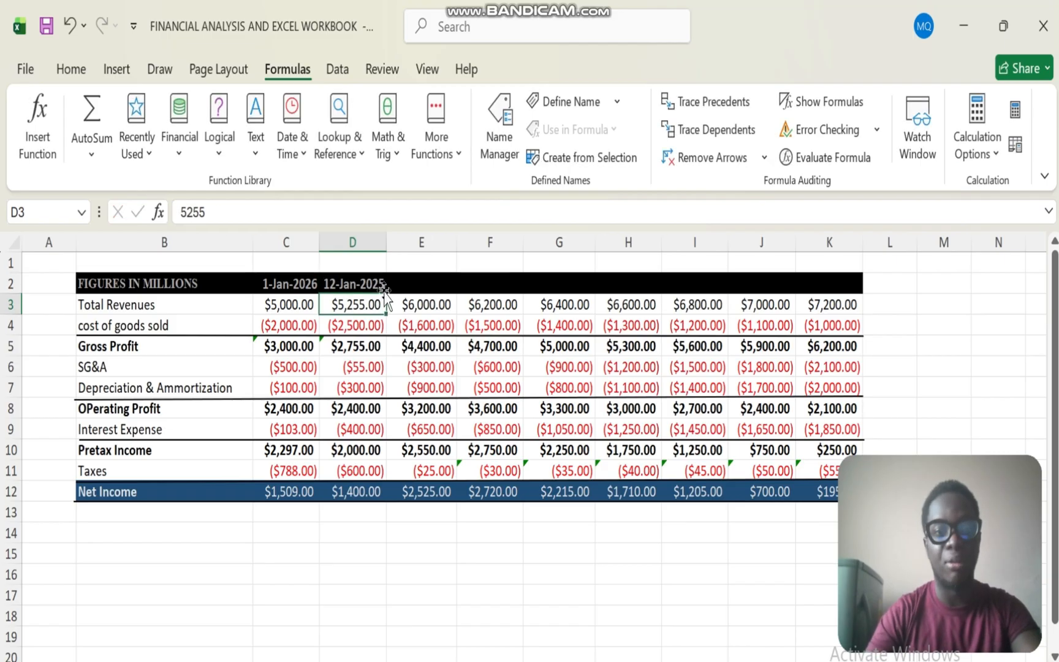
- Correct the date in D2 to 12/1/2025
double_click(348, 281)
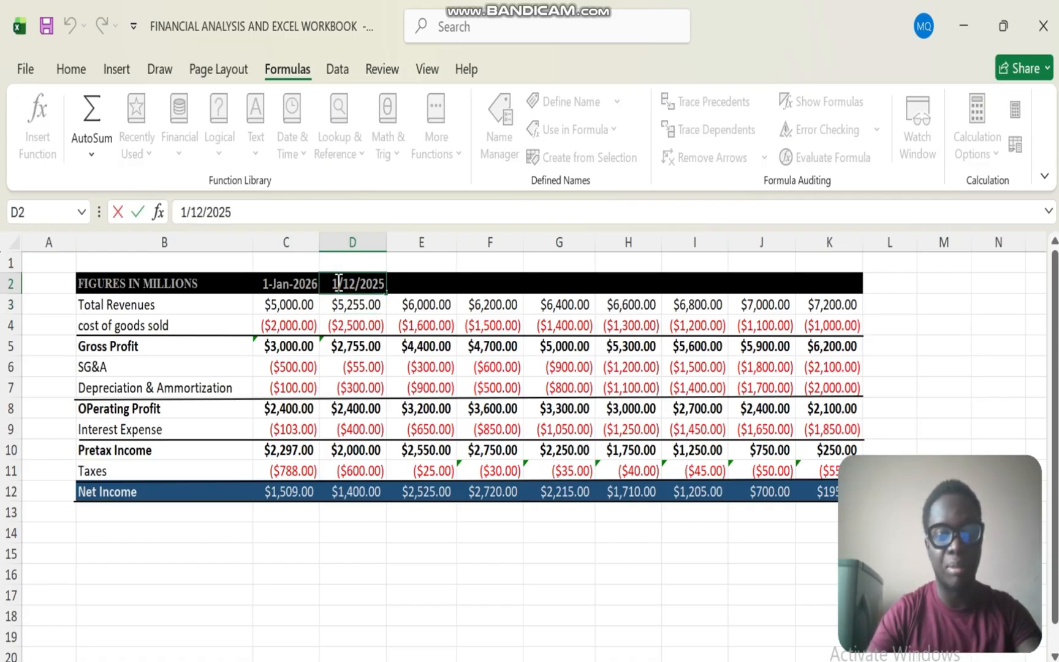
key("BackSpace")
type("12")
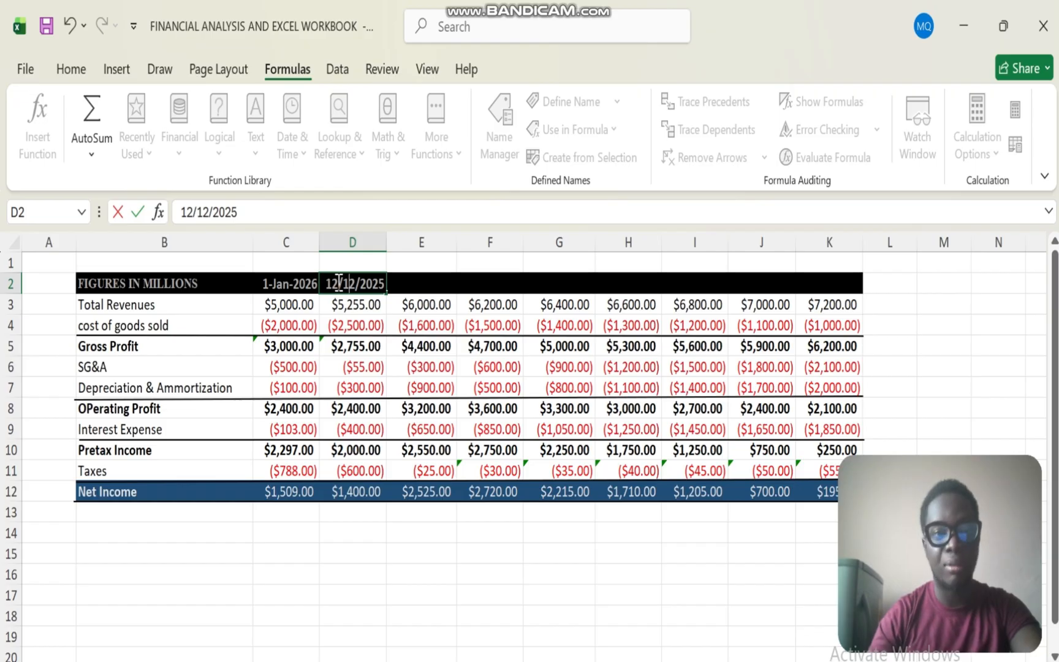
key("Right")
key("BackSpace")
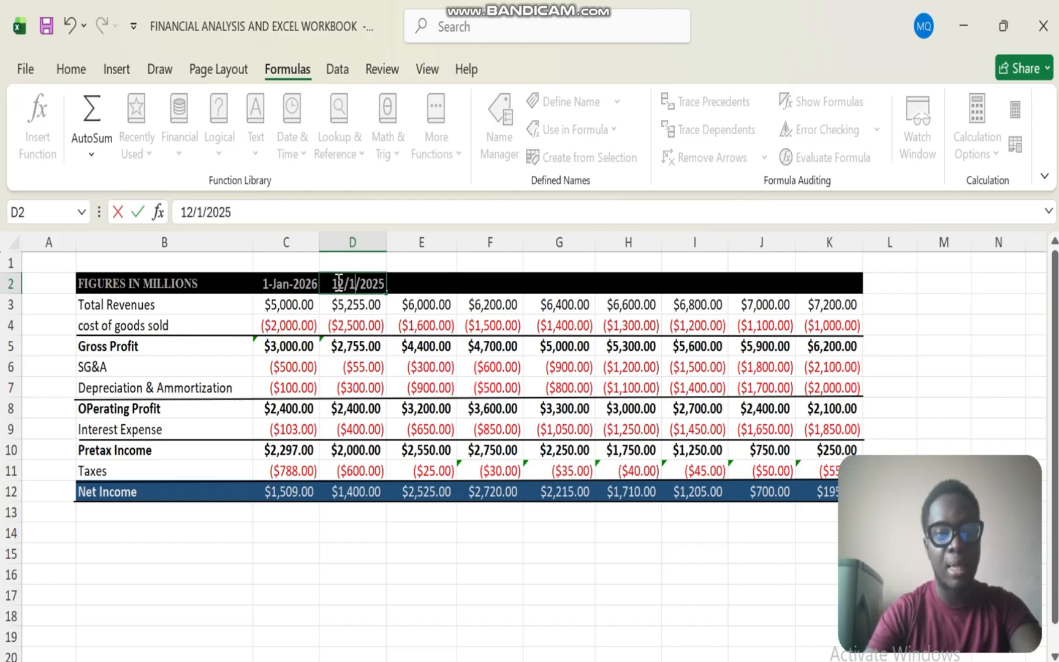
key("Return")
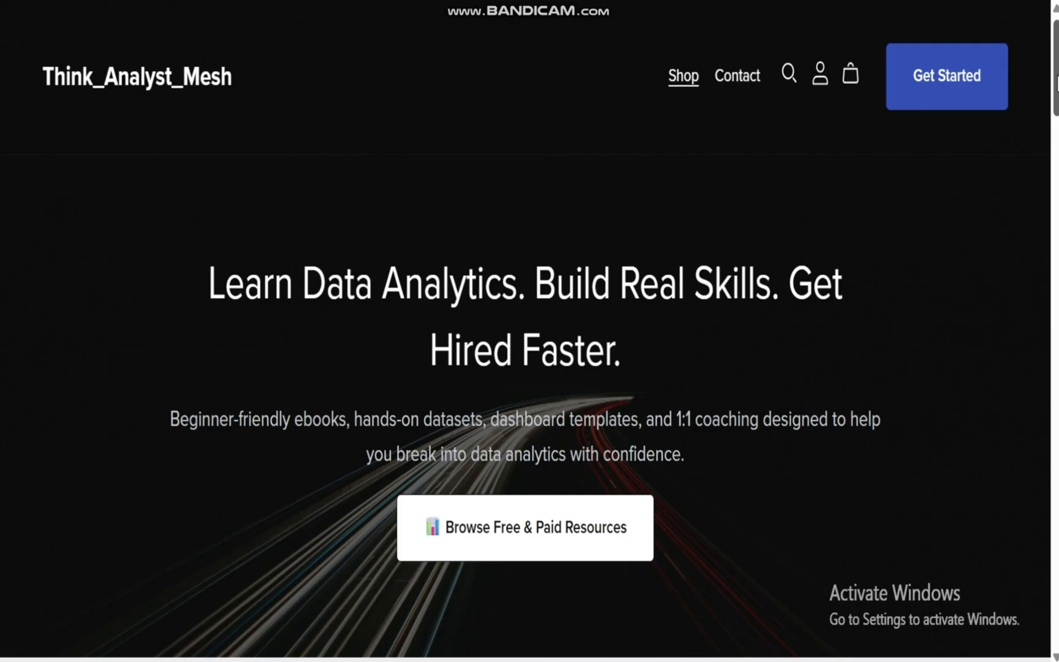
- Switch to the Think_Analyst_Mesh site in the browser and look through the featured collection, the 1:1 coaching page and the Power BI beginners' guide
left_click_drag(1055, 76, 1055, 184)
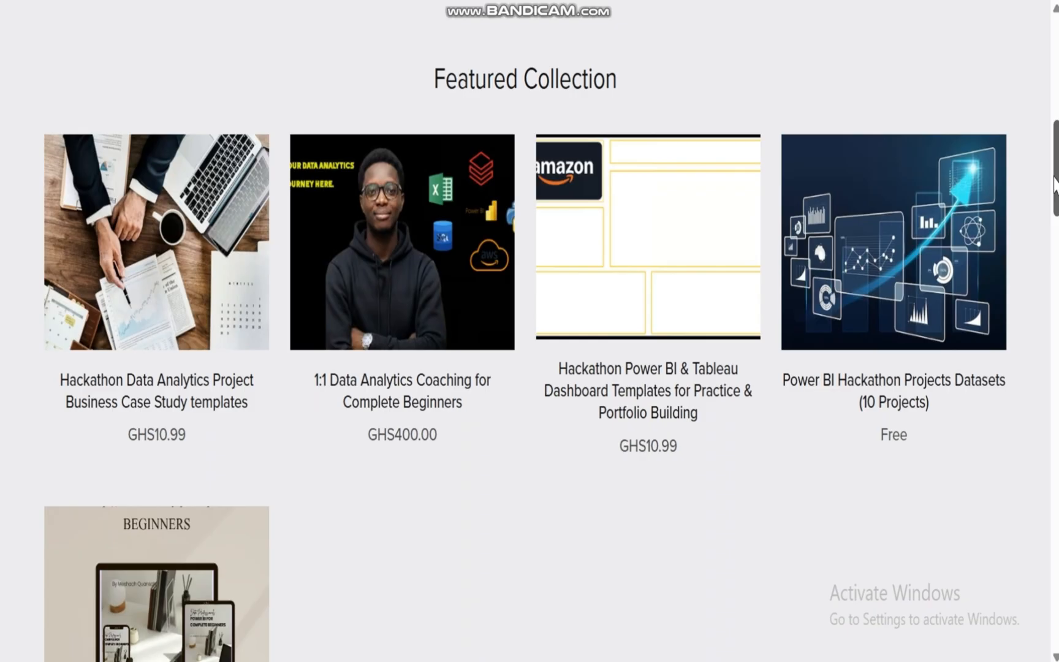
left_click(413, 403)
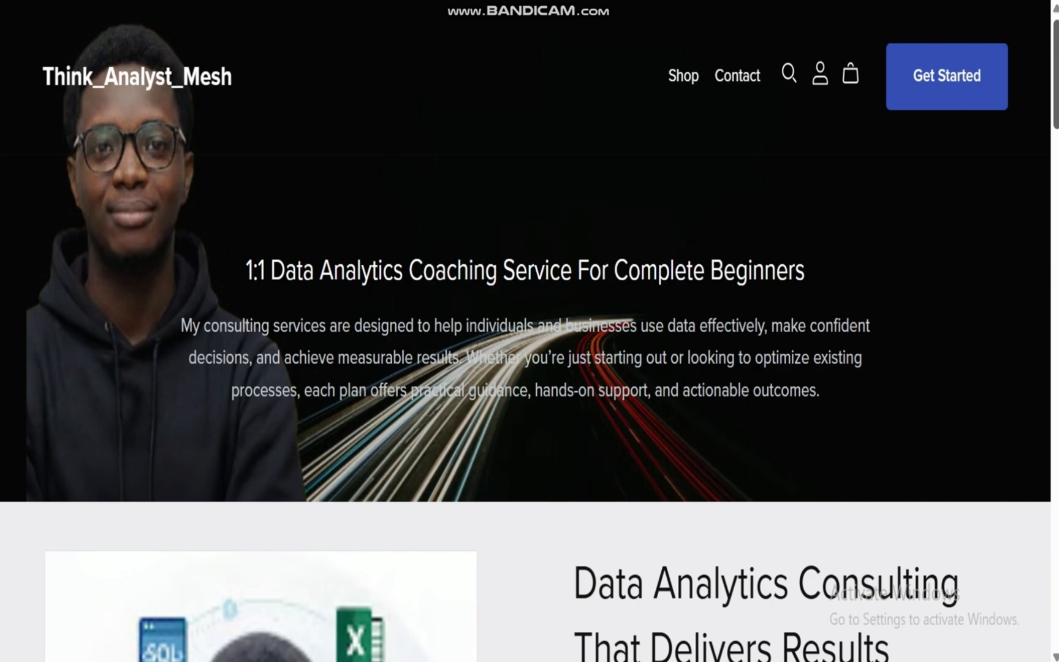
scroll(530, 331, "down", 20)
scroll(530, 331, "up", 10)
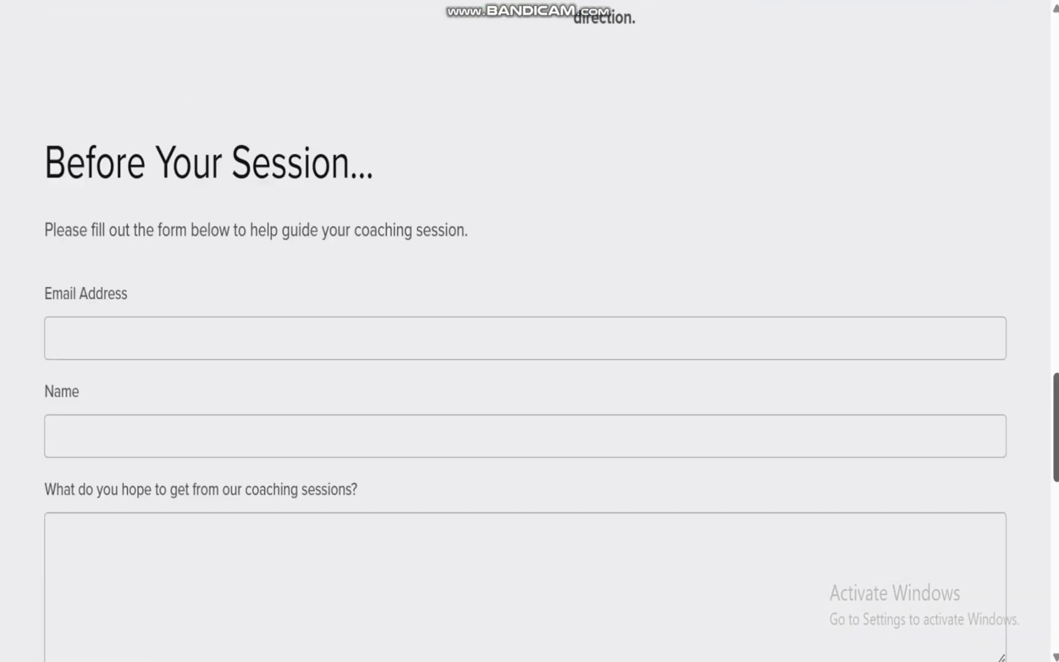
scroll(409, 26, "up", 15)
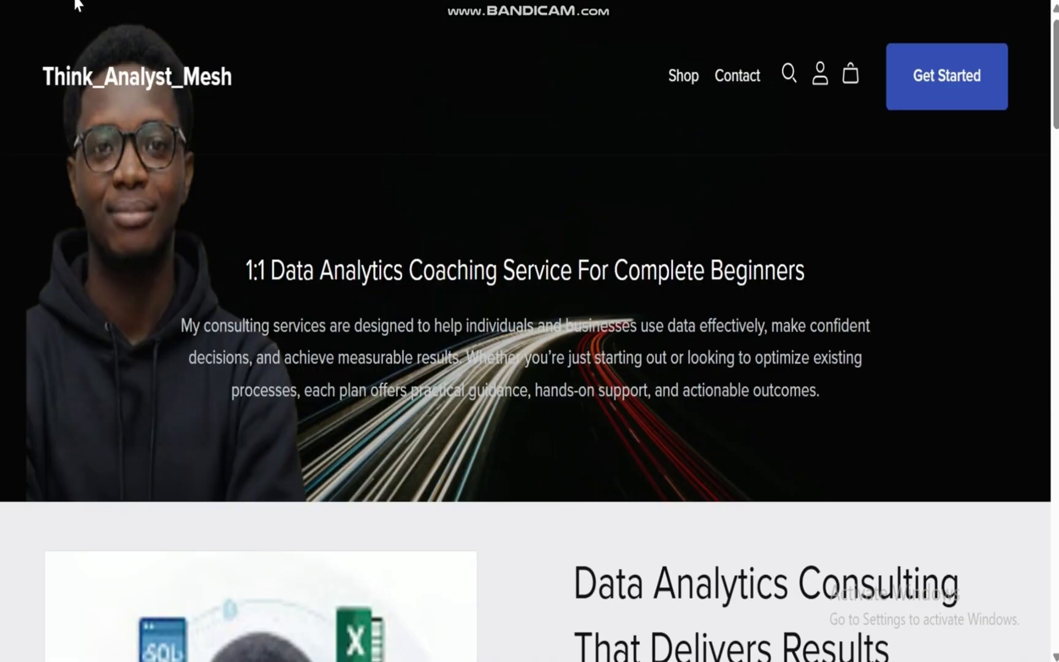
scroll(894, 306, "down", 10)
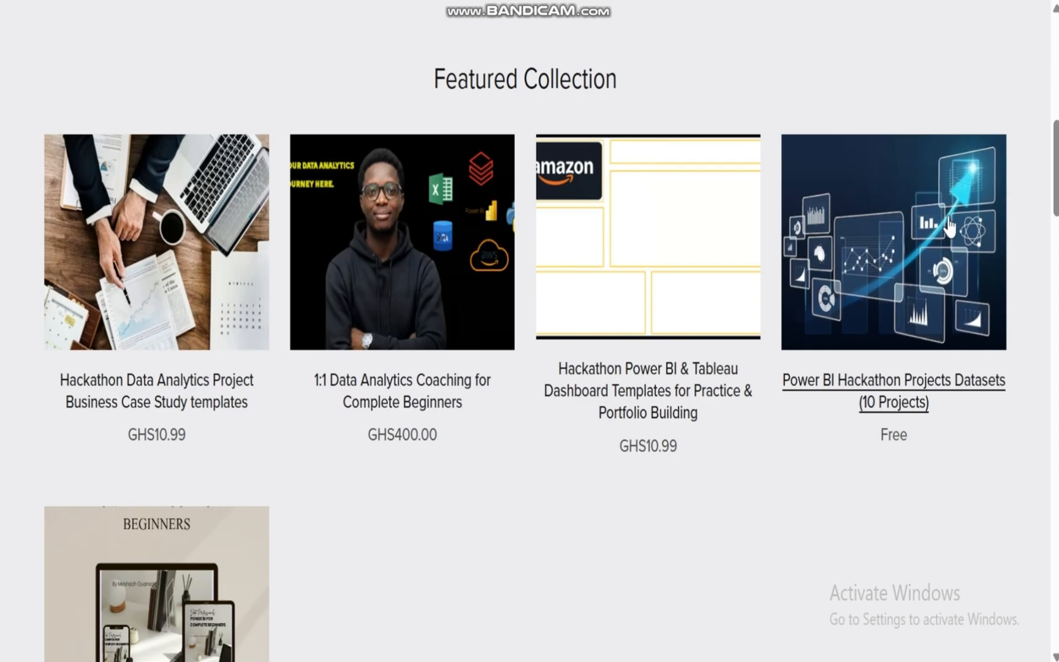
scroll(1056, 184, "down", 5)
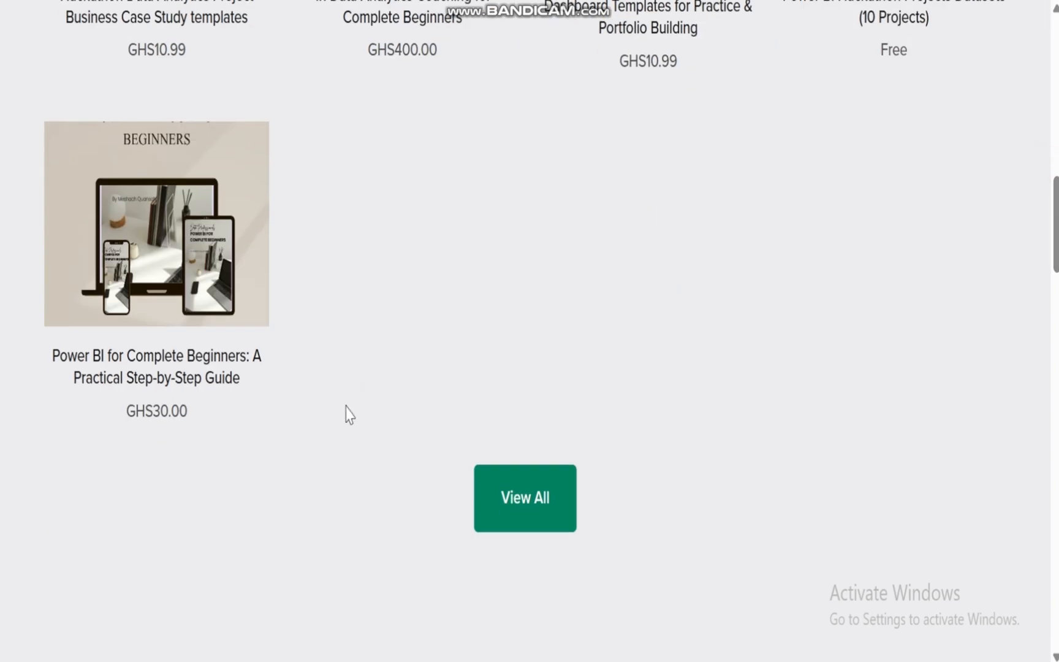
left_click(139, 376)
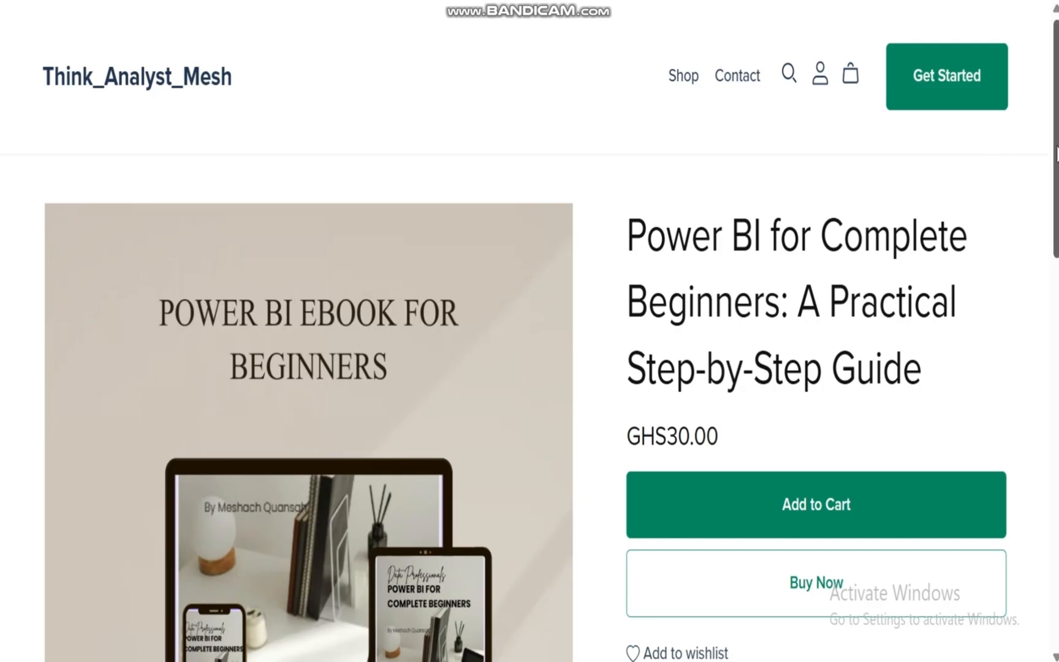
mouse_move(1056, 153)
left_mouse_down()
mouse_move(1055, 468)
mouse_move(1057, 144)
left_mouse_up()
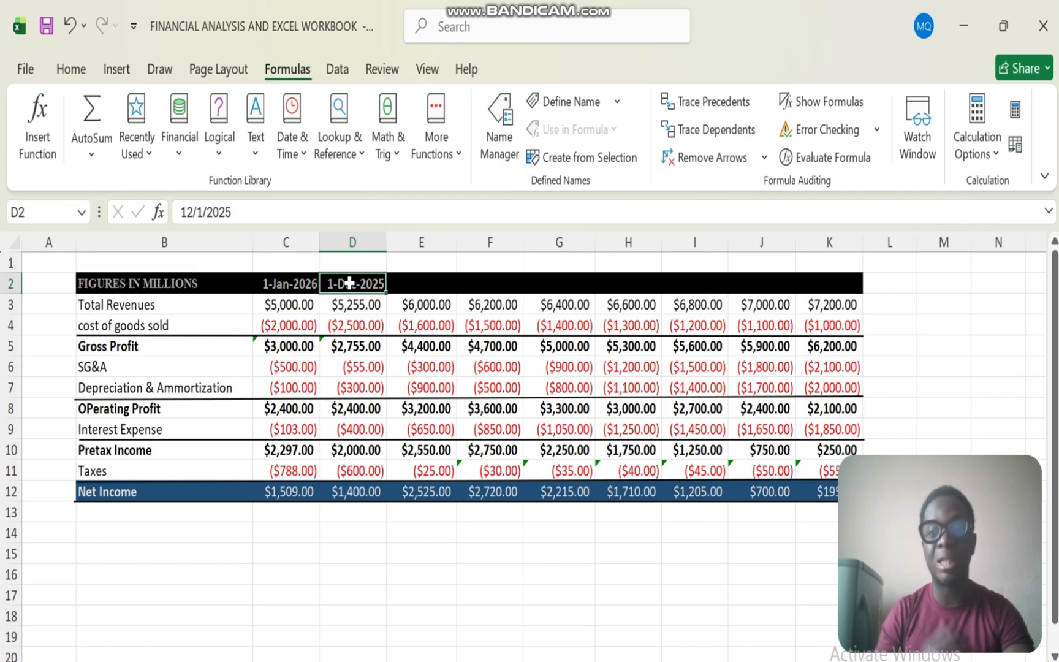
- Back in the Excel workbook, replace the date in D2 with the formula =EDATE(C2,-1)
type("=")
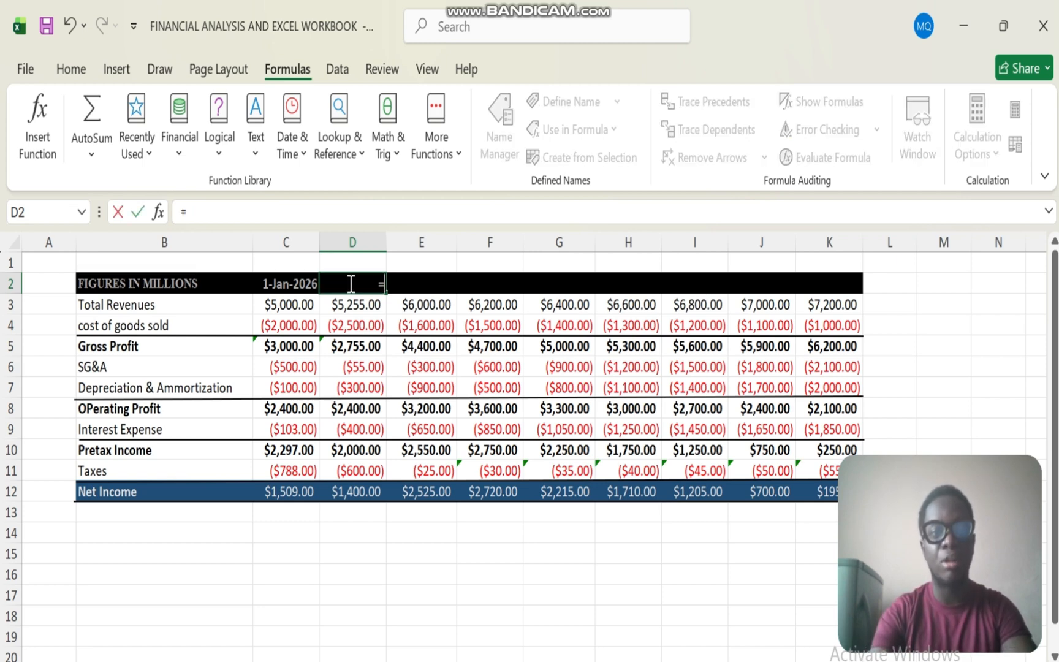
type("EDATE")
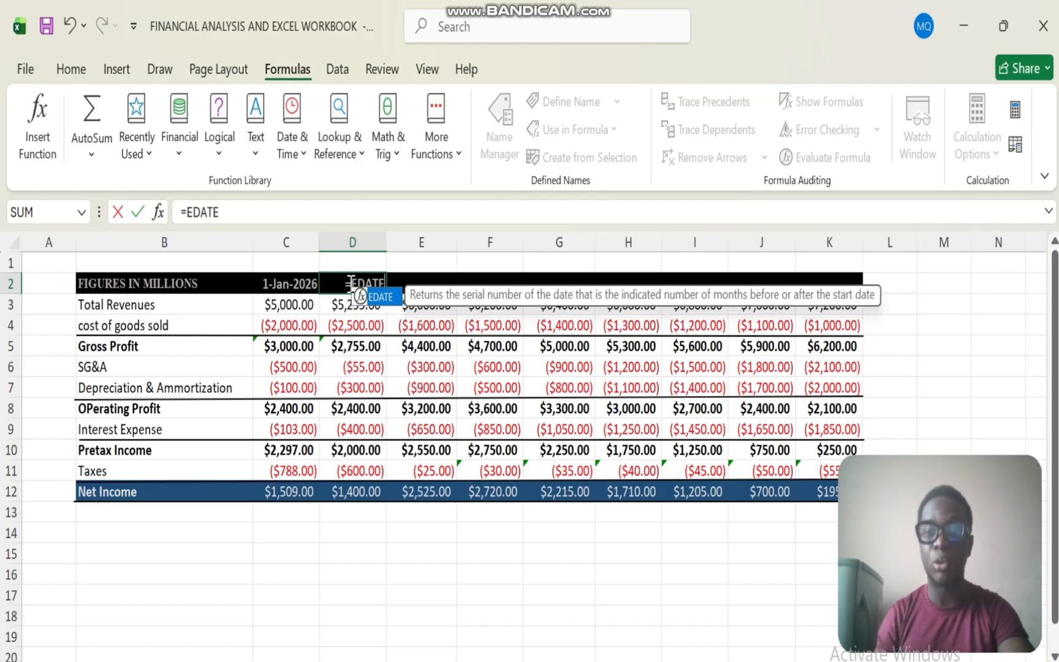
double_click(381, 298)
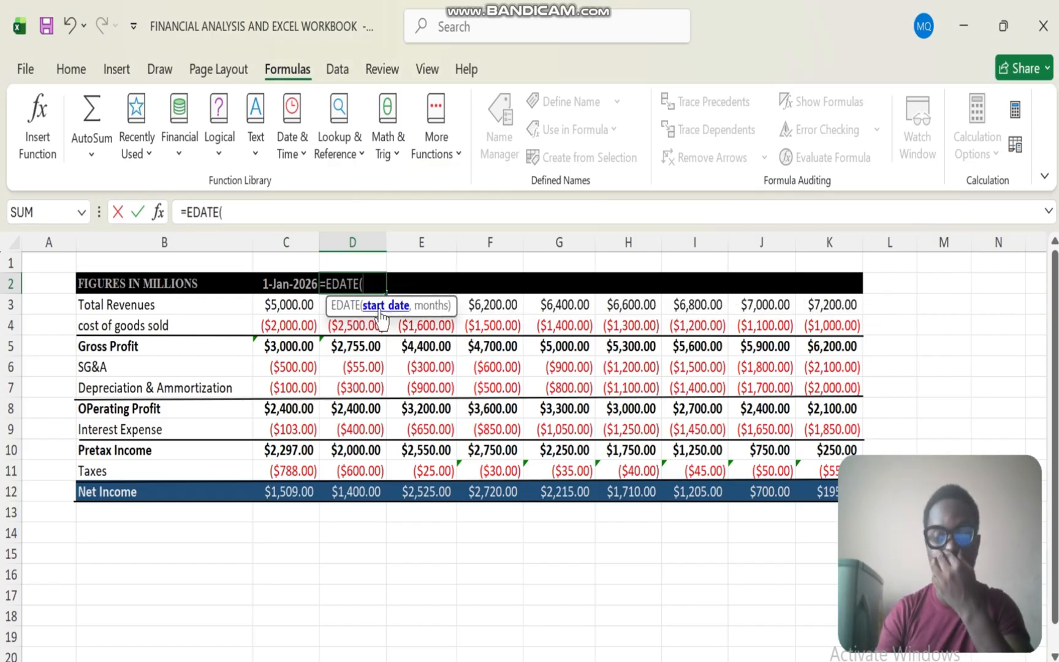
left_click(281, 285)
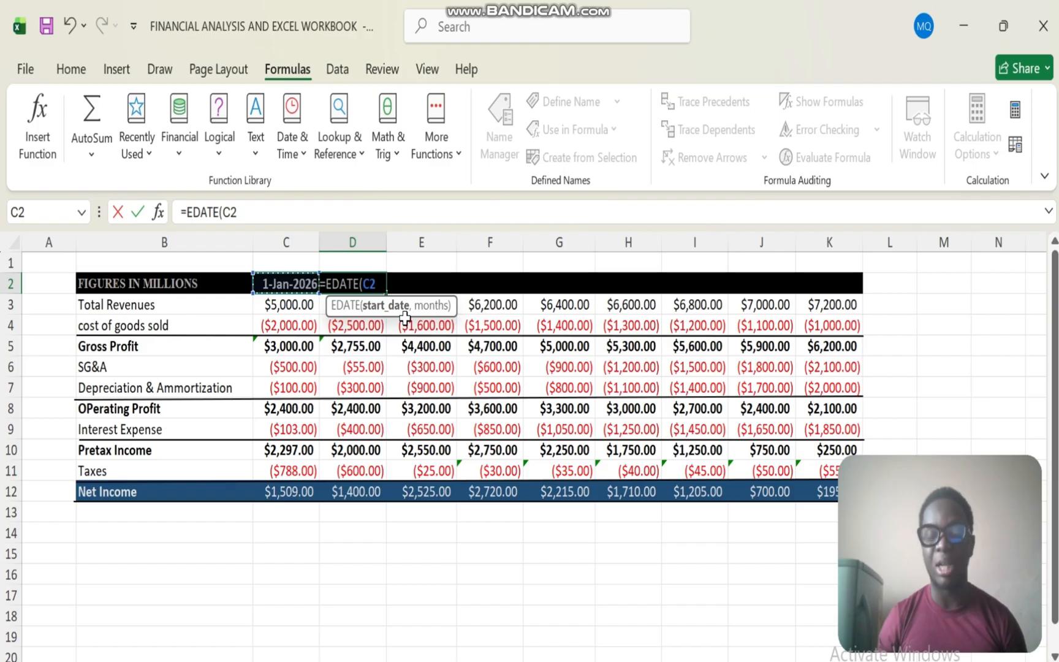
type(",")
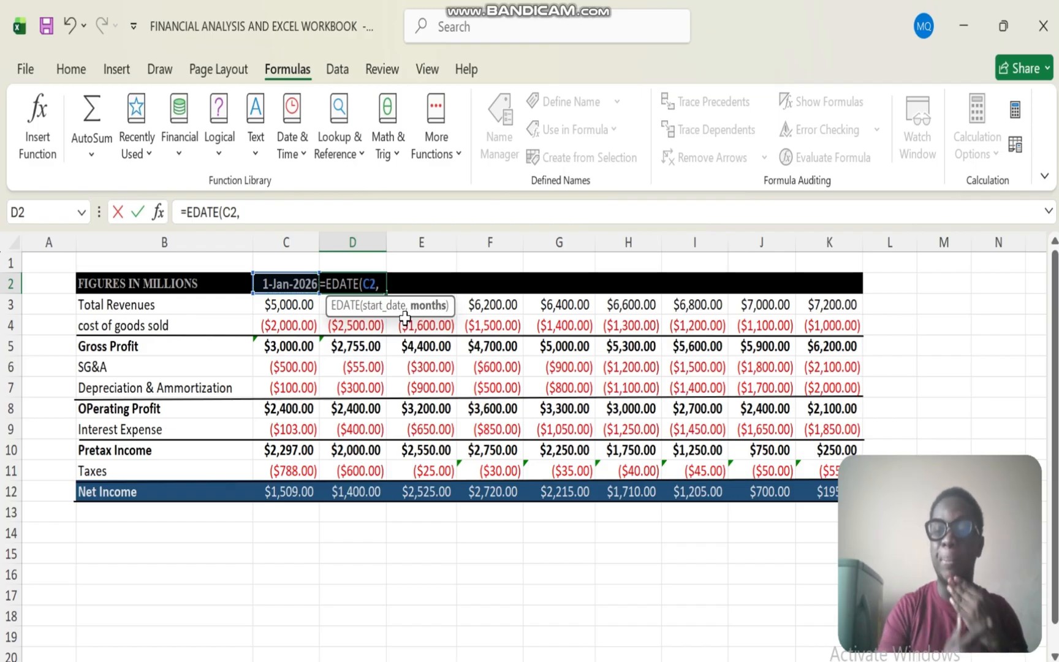
type("-1")
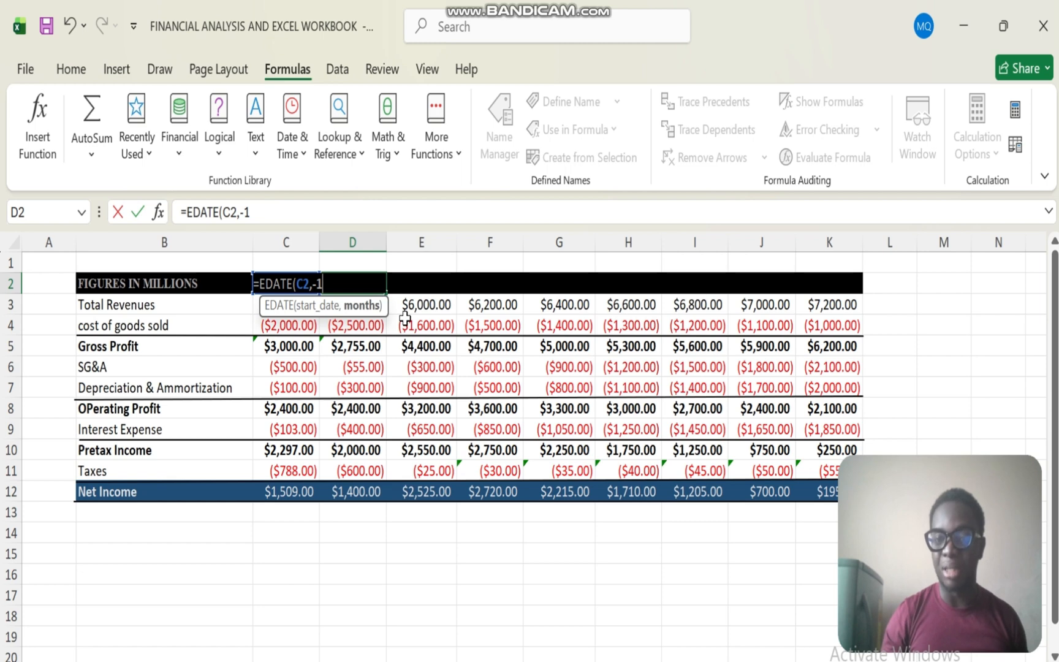
type(")")
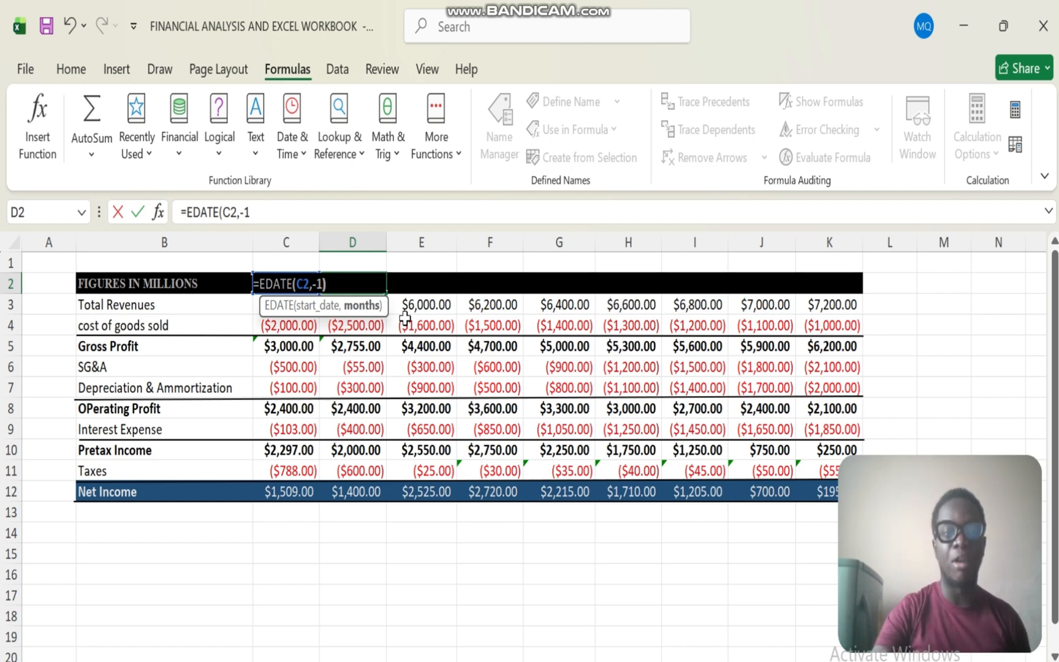
key("Return")
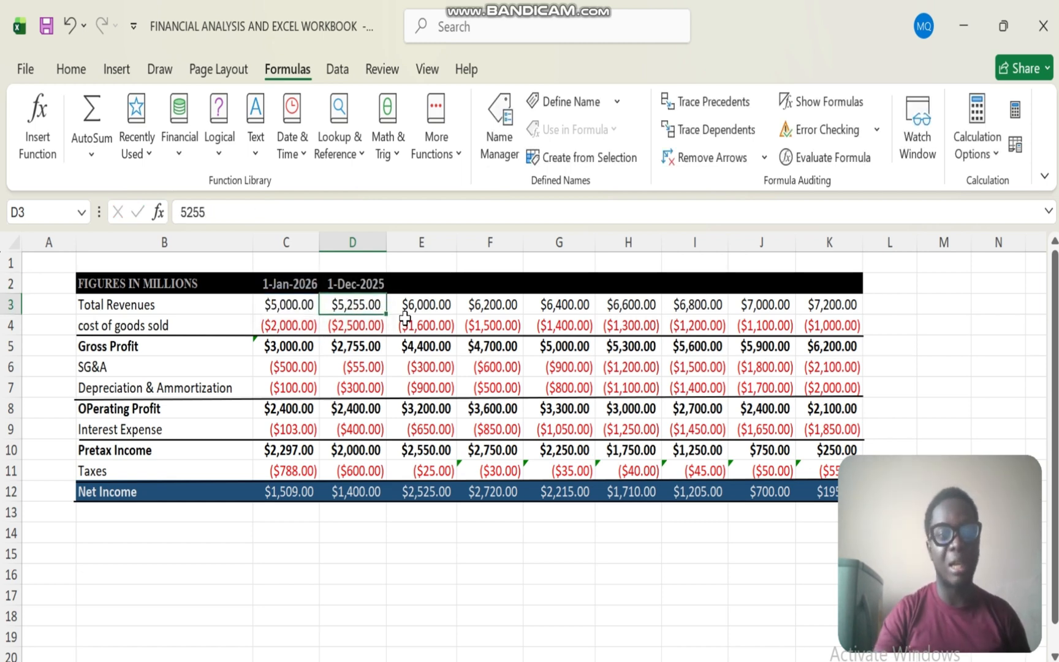
- Fill the EDATE formula from D2 across the header row to K2, and undo the fill
left_click(347, 283)
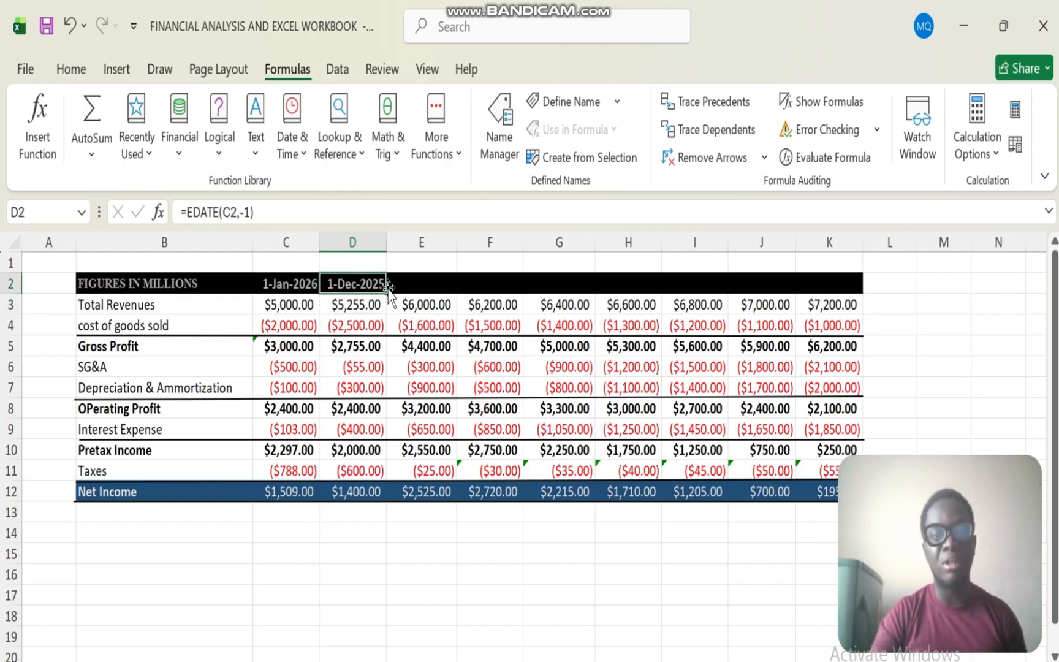
left_click_drag(386, 288, 524, 289)
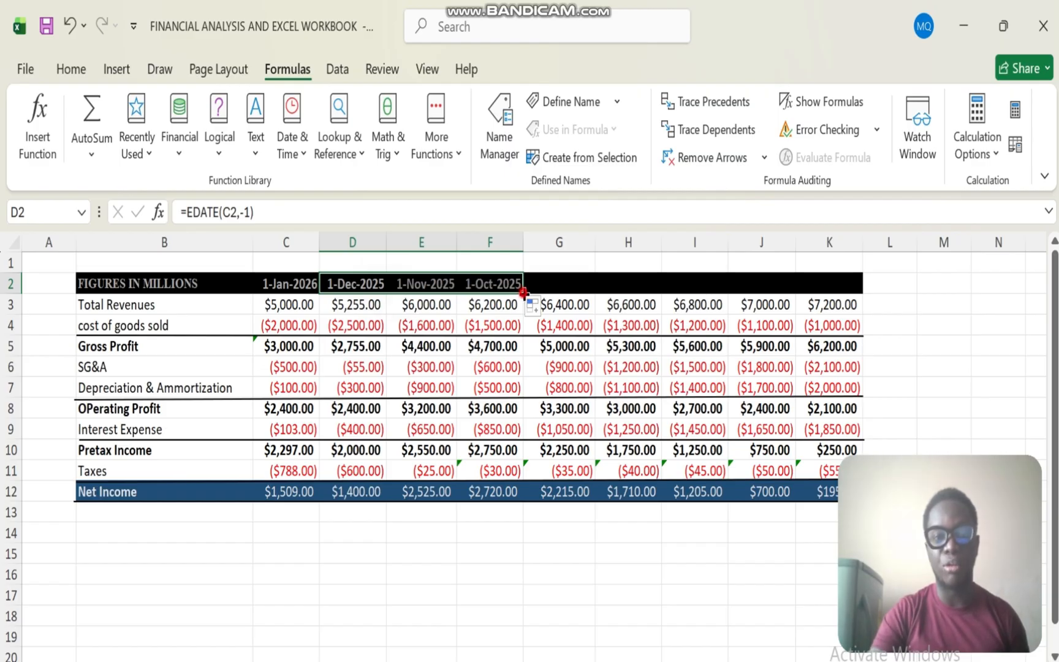
left_click_drag(526, 289, 847, 310)
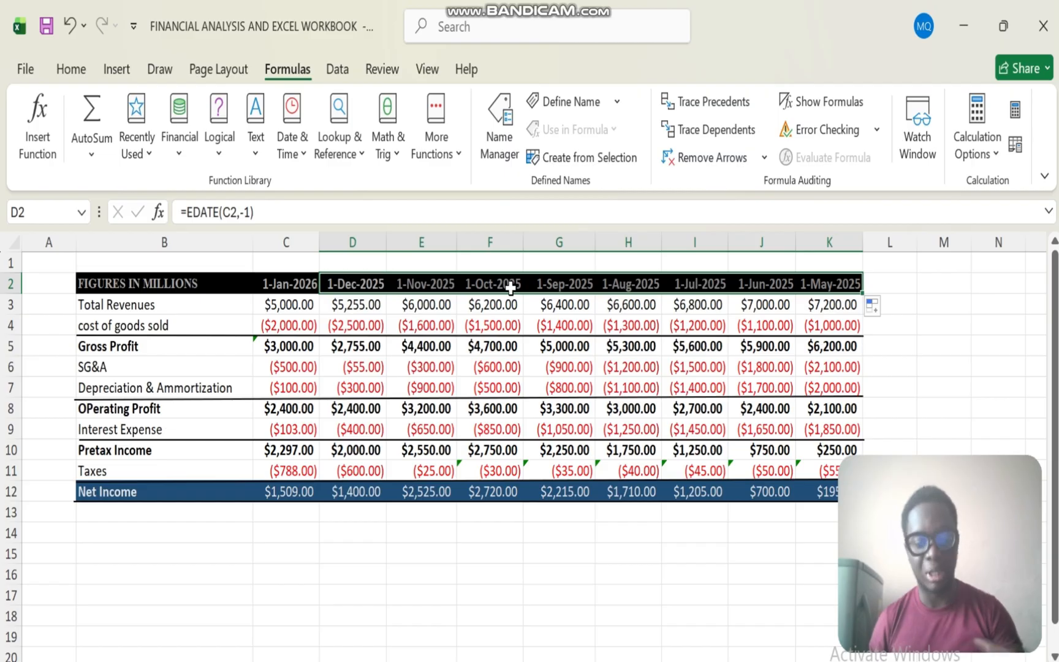
left_click_drag(511, 288, 510, 289)
key("ctrl+z")
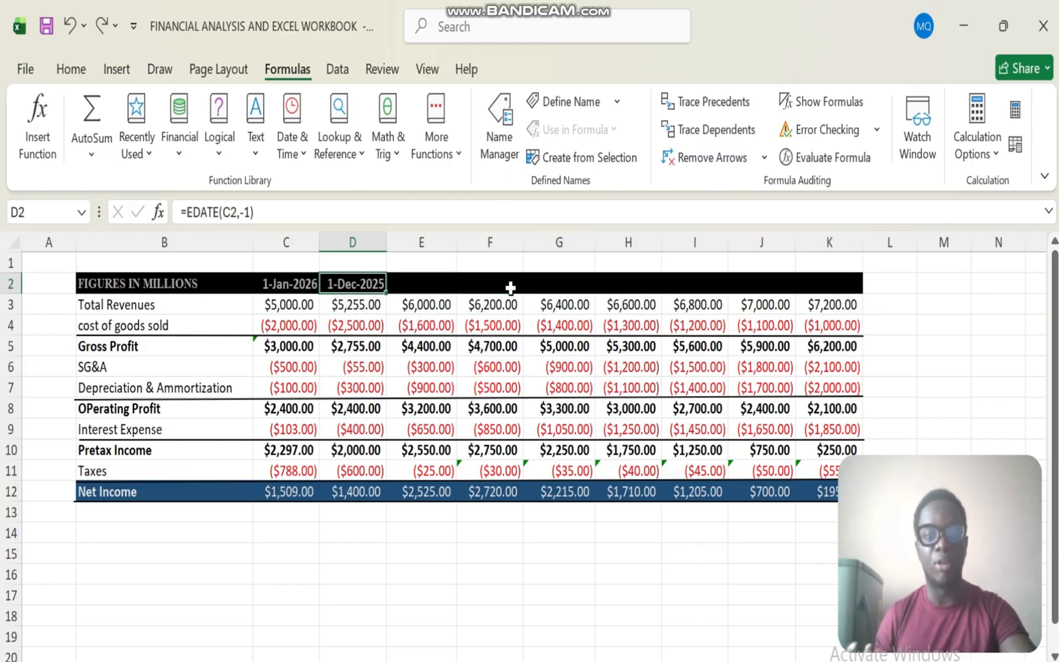
- Undo the successive entries in D2 until the cell is empty, and clear the copy marquee around C2
key("ctrl+z")
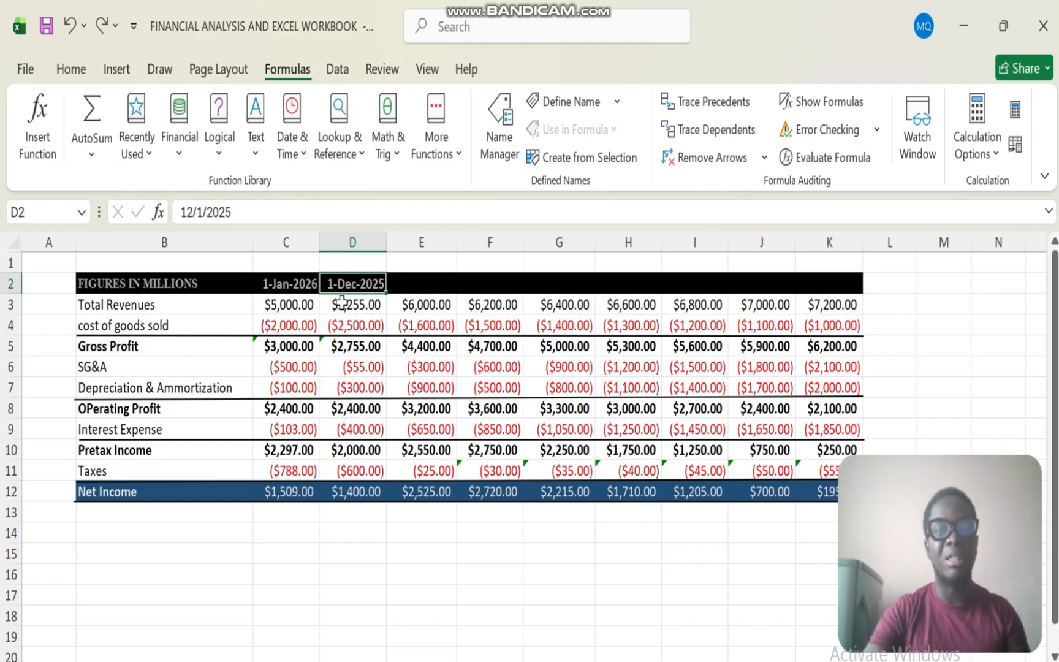
key("ctrl+z")
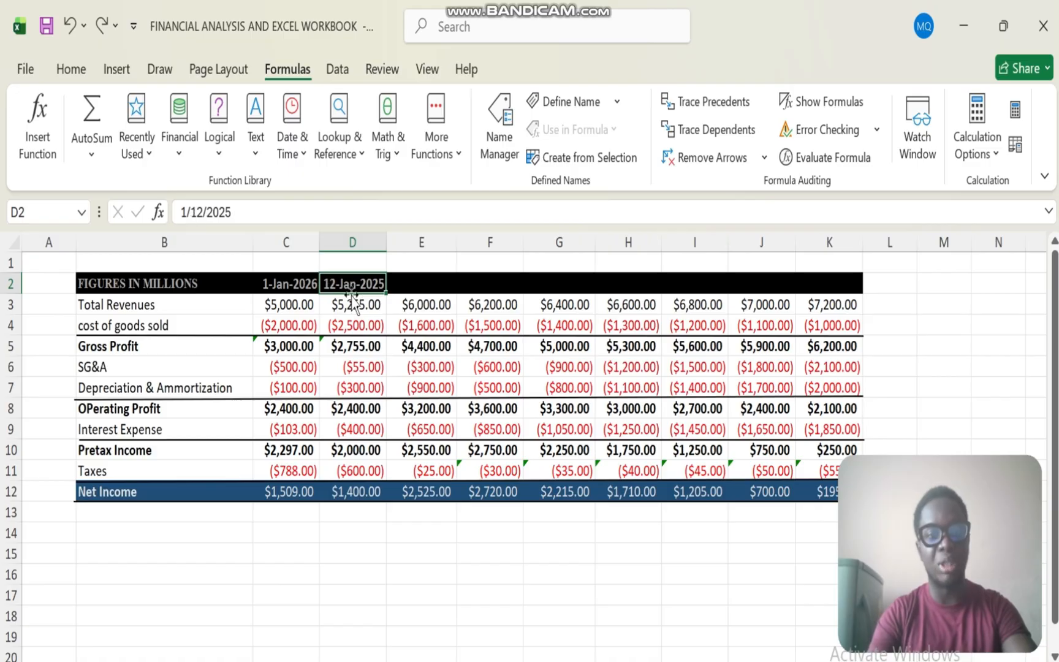
key("ctrl+z")
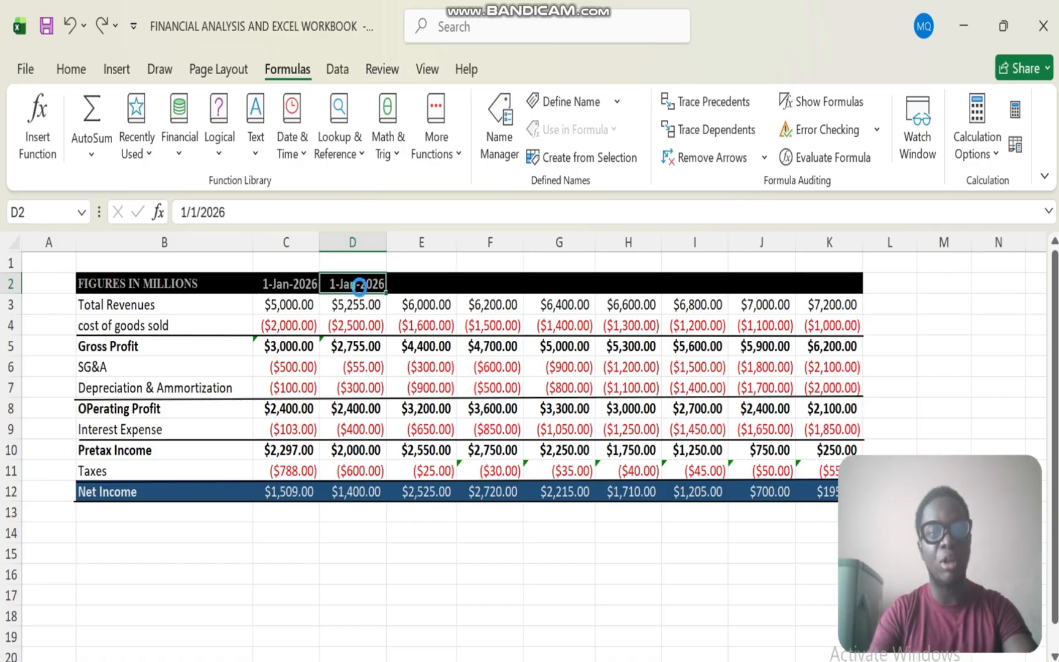
key("ctrl+z")
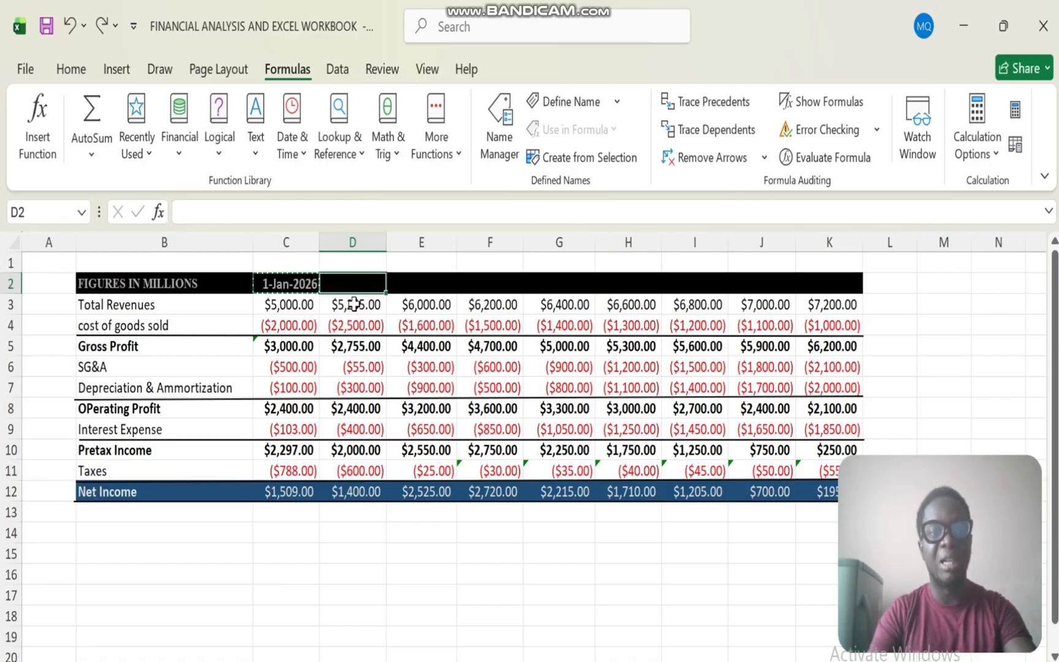
left_click(354, 303)
double_click(399, 548)
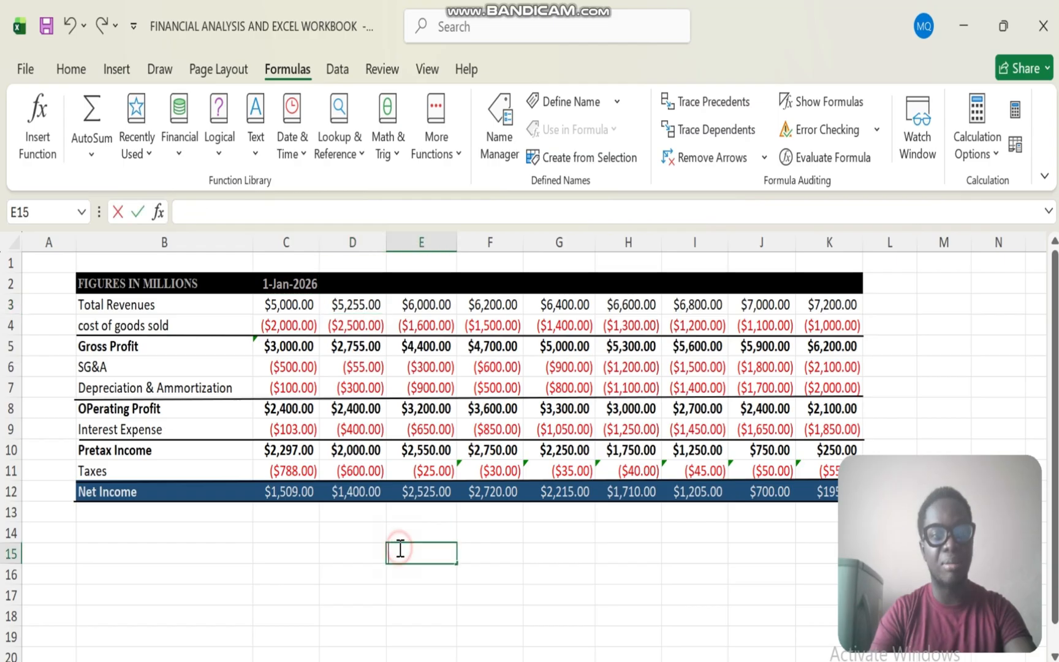
- Enter the formula =EDATE(C2,1) in D2 to produce the date one month after C2
left_click(354, 287)
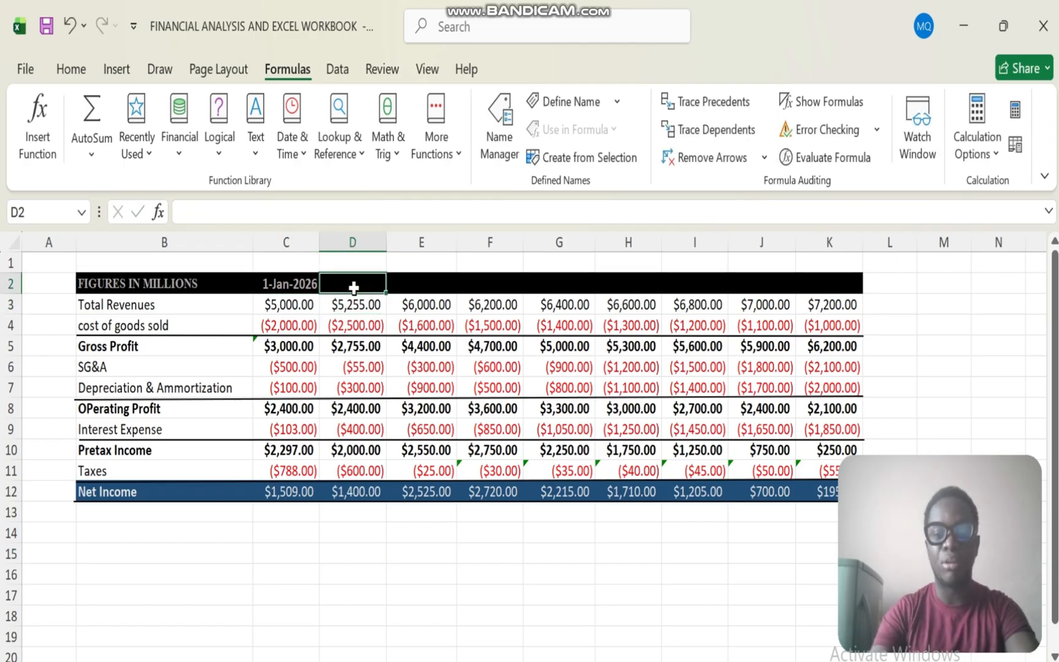
type("=EDATE")
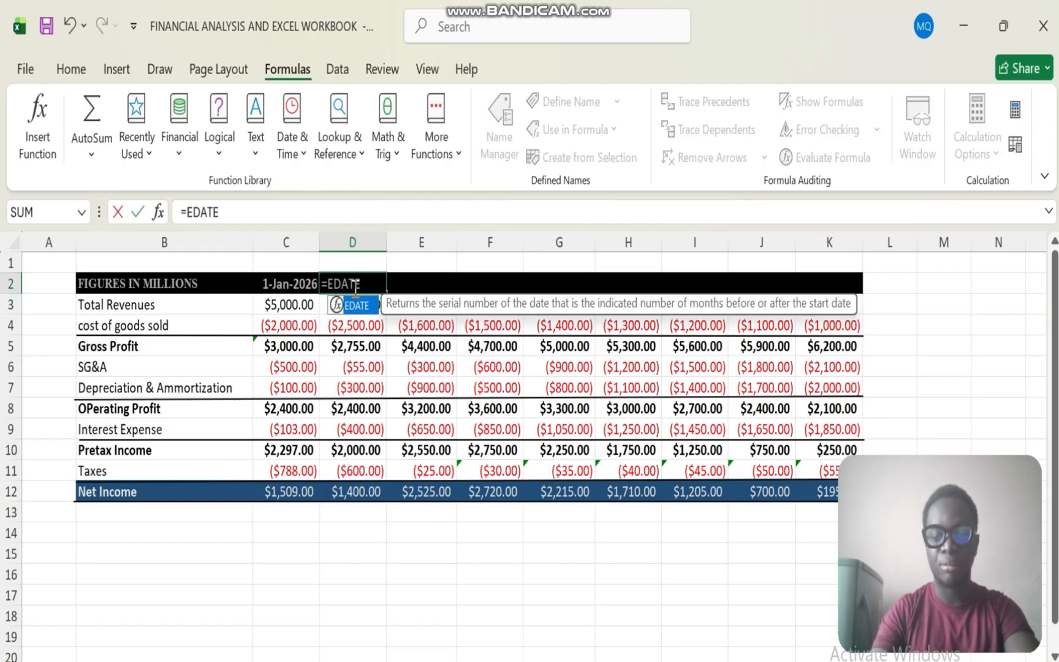
double_click(360, 305)
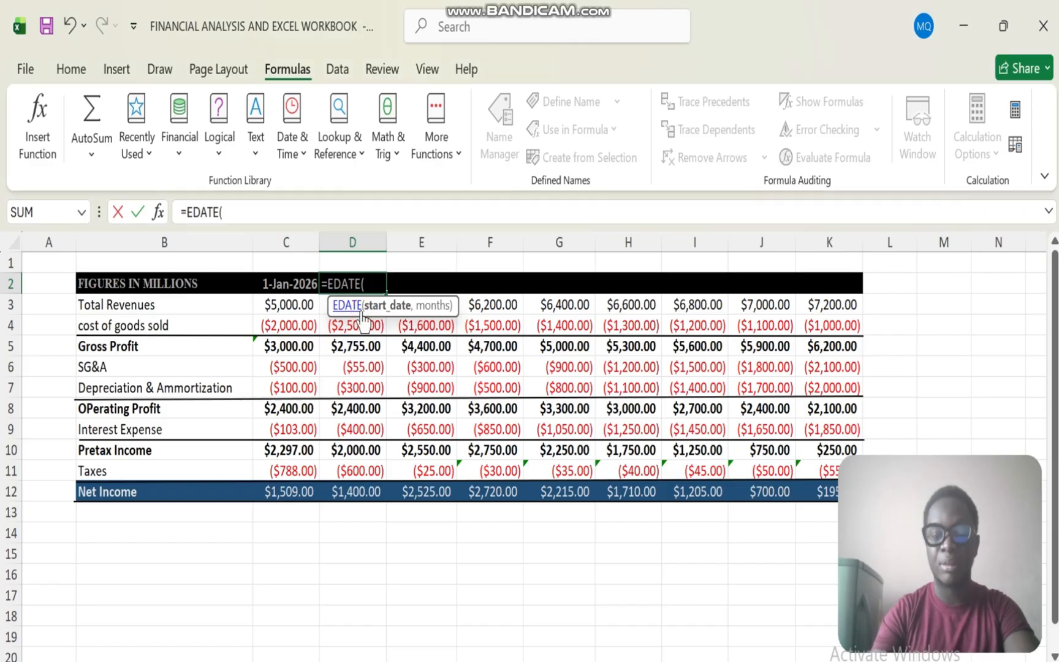
left_click(287, 284)
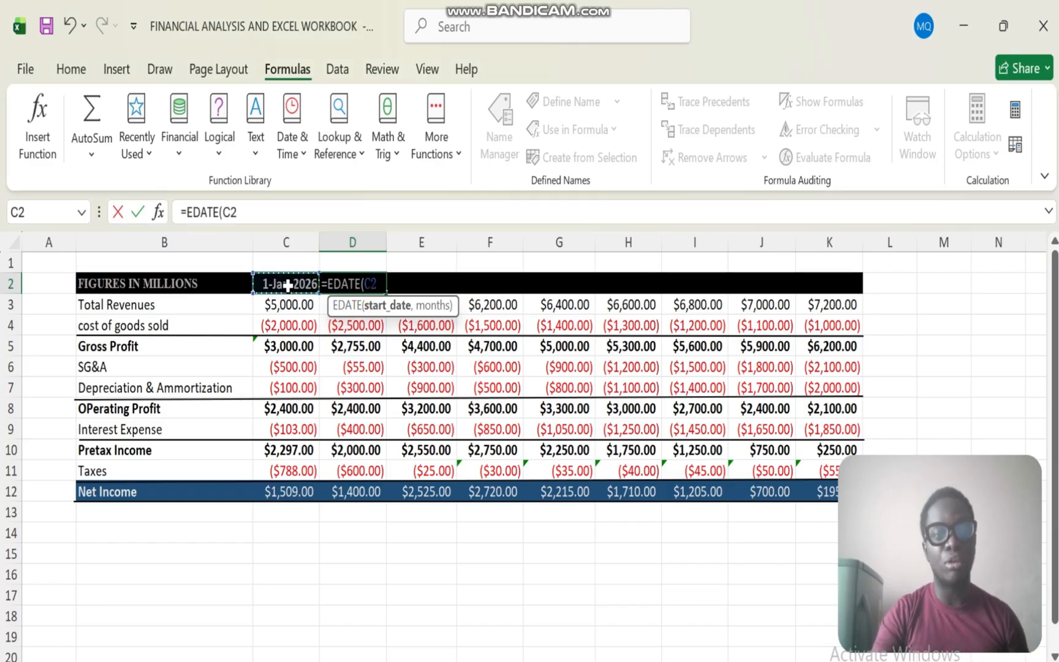
type(",")
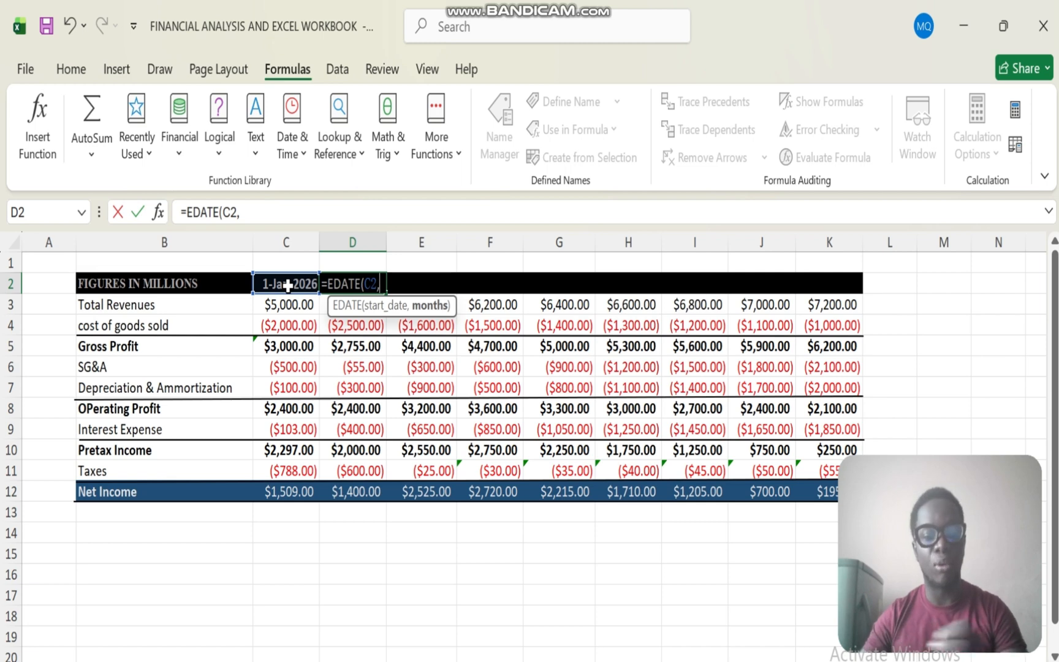
type("1")
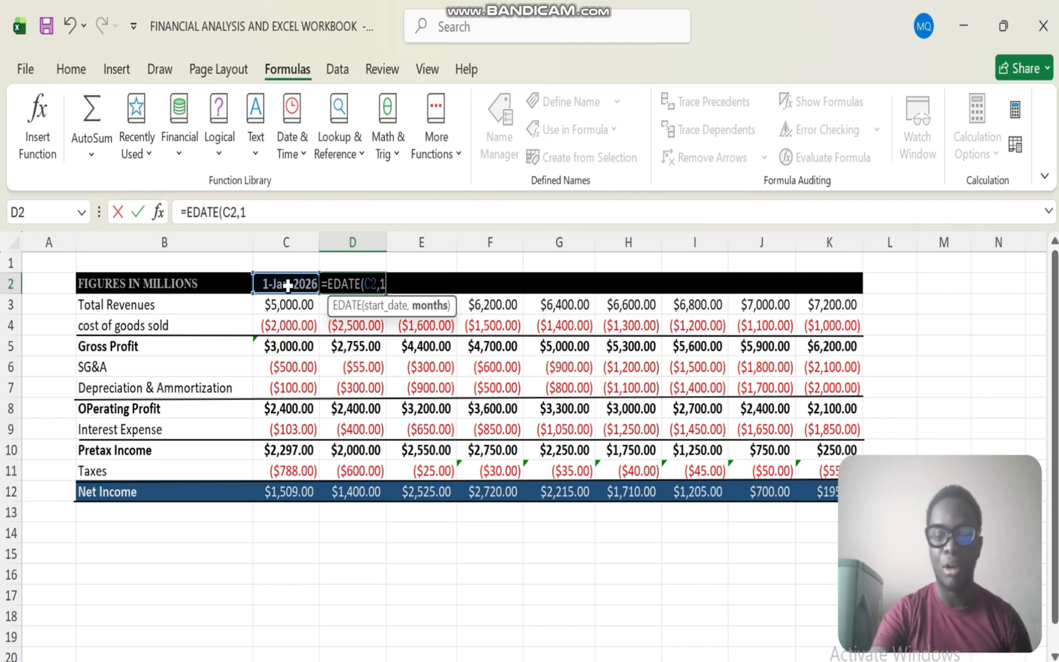
type(")")
key("Return")
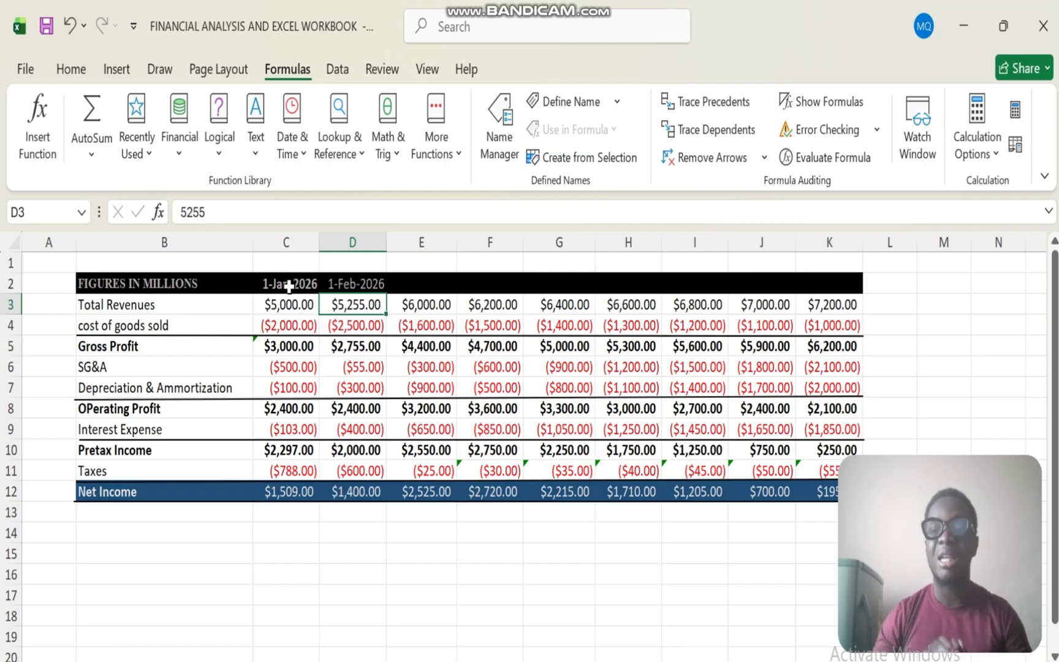
- Fill the one-month EDATE formula from D2 across the header row to K2, and undo both the fill and the formula
left_click(357, 284)
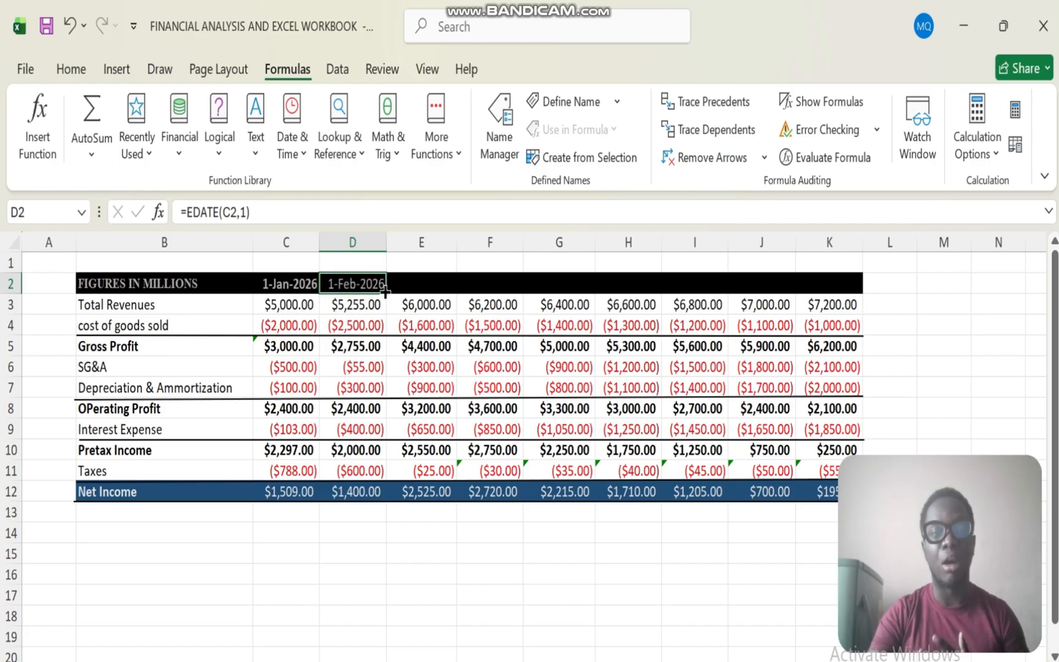
left_click_drag(386, 293, 847, 291)
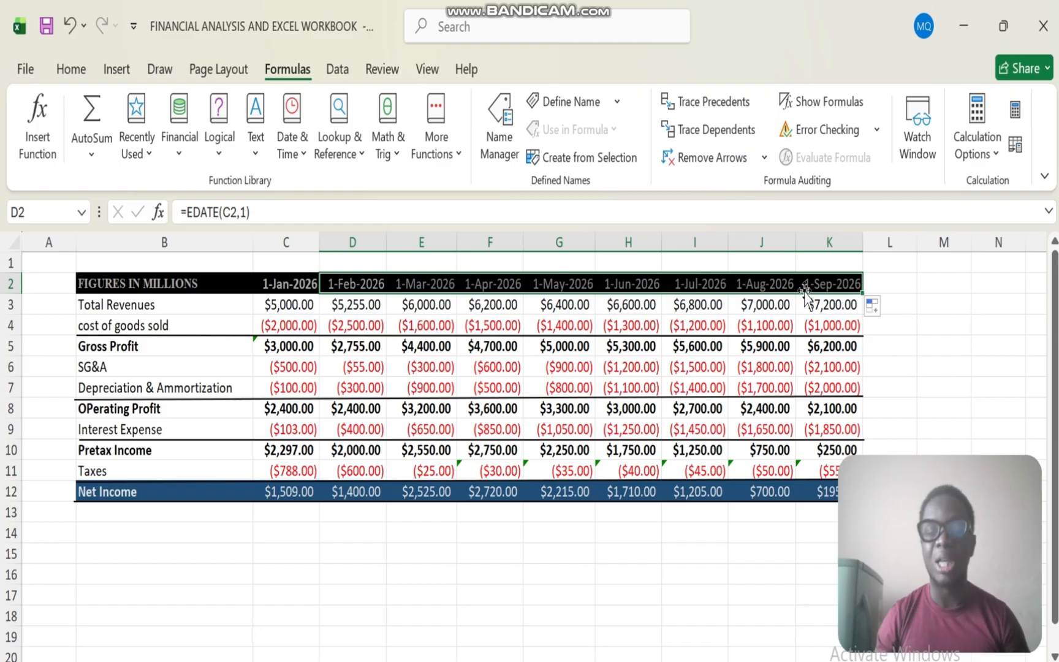
key("ctrl+z")
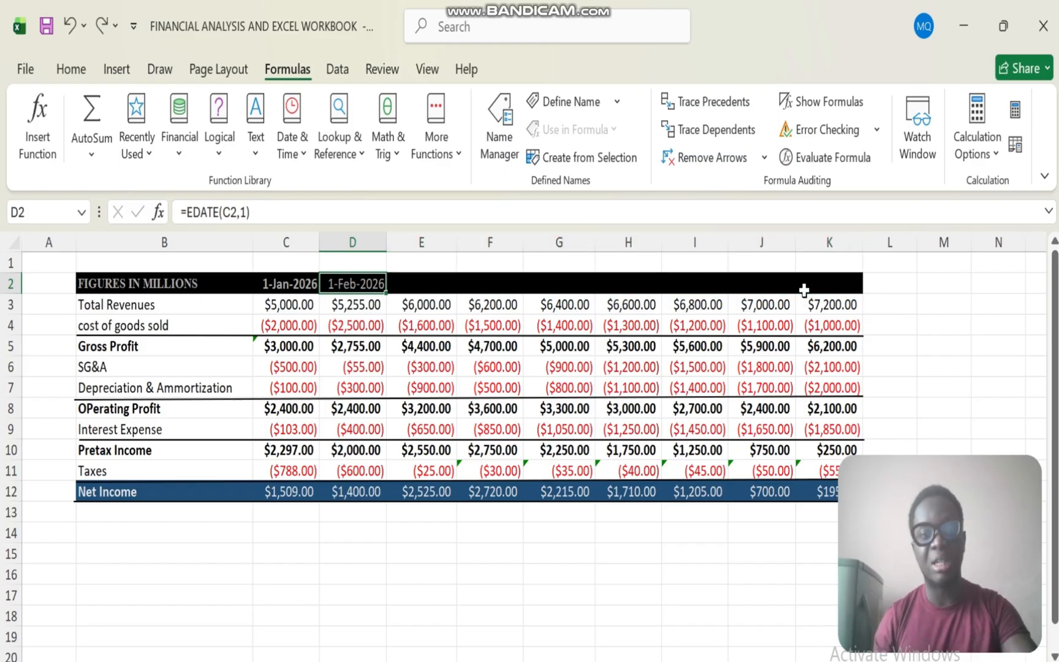
key("ctrl+z")
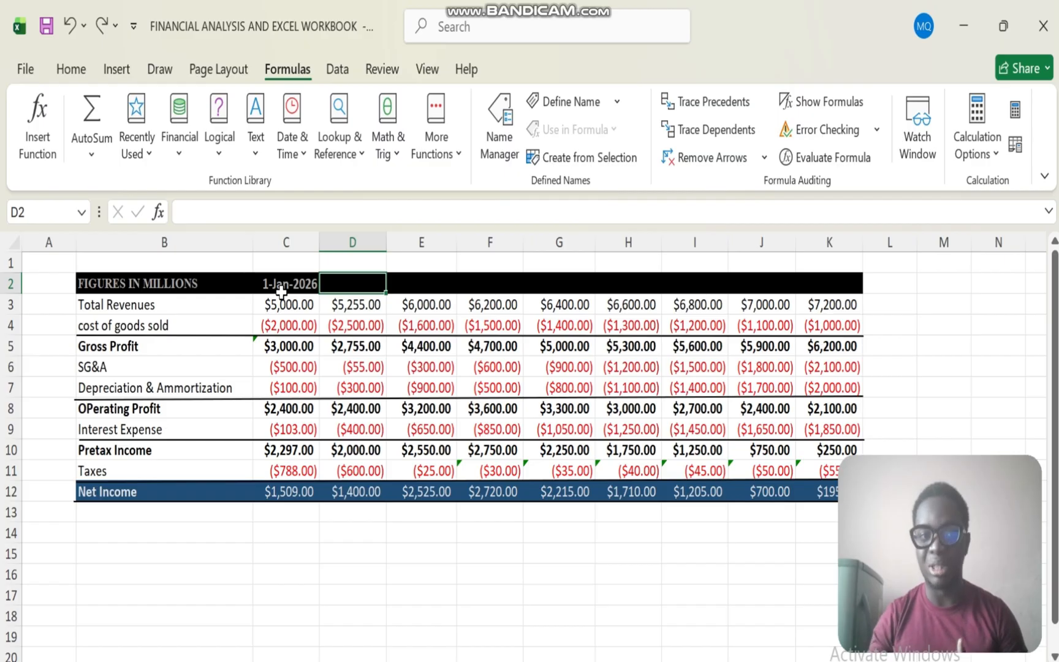
- Enter the formula =EDATE(C2,12) in D2 and fill it across the header row to K2 for yearly dates
type("=")
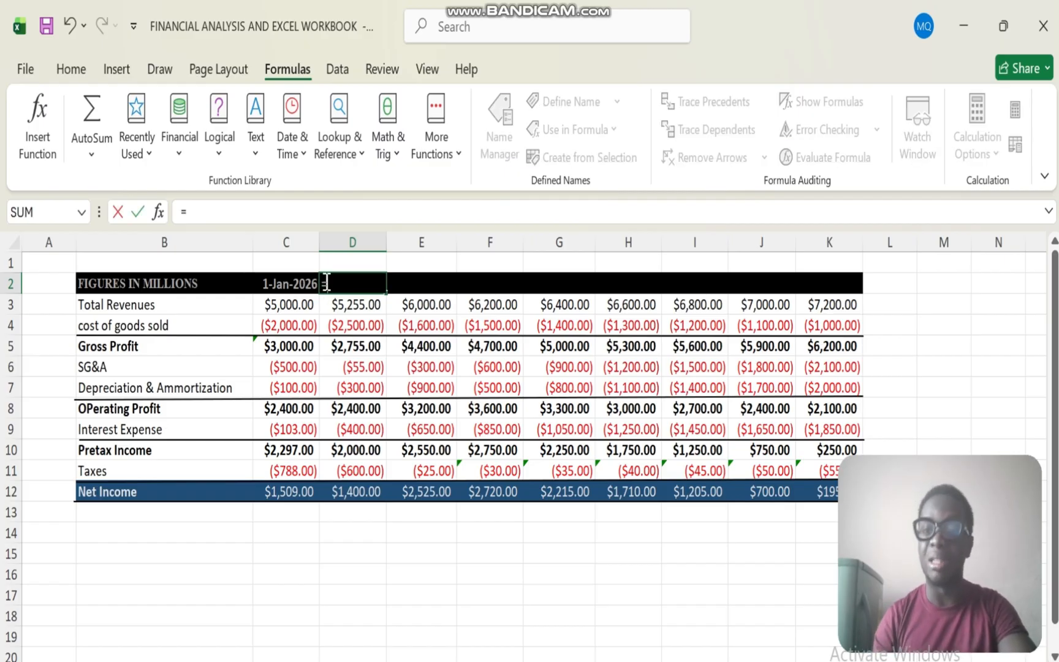
type("EDATE")
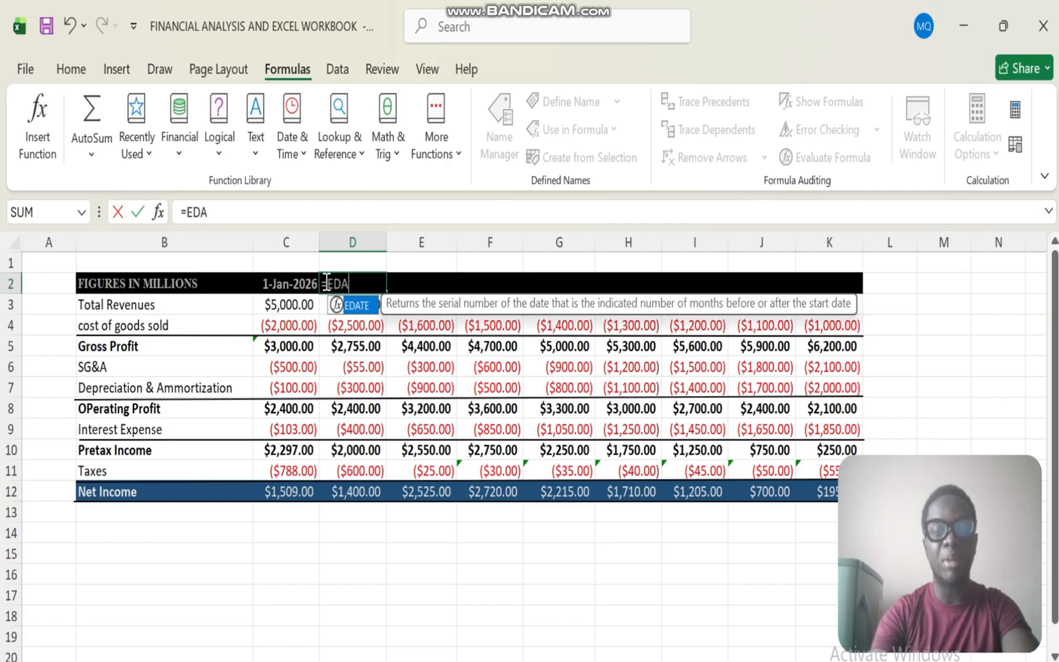
double_click(361, 304)
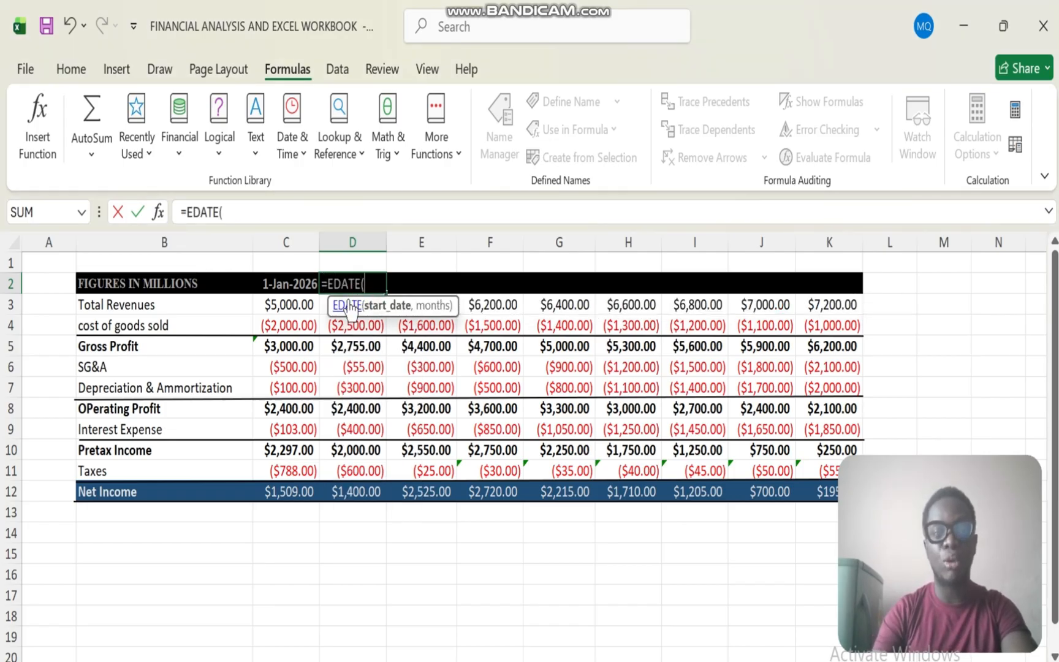
left_click(291, 281)
type(",")
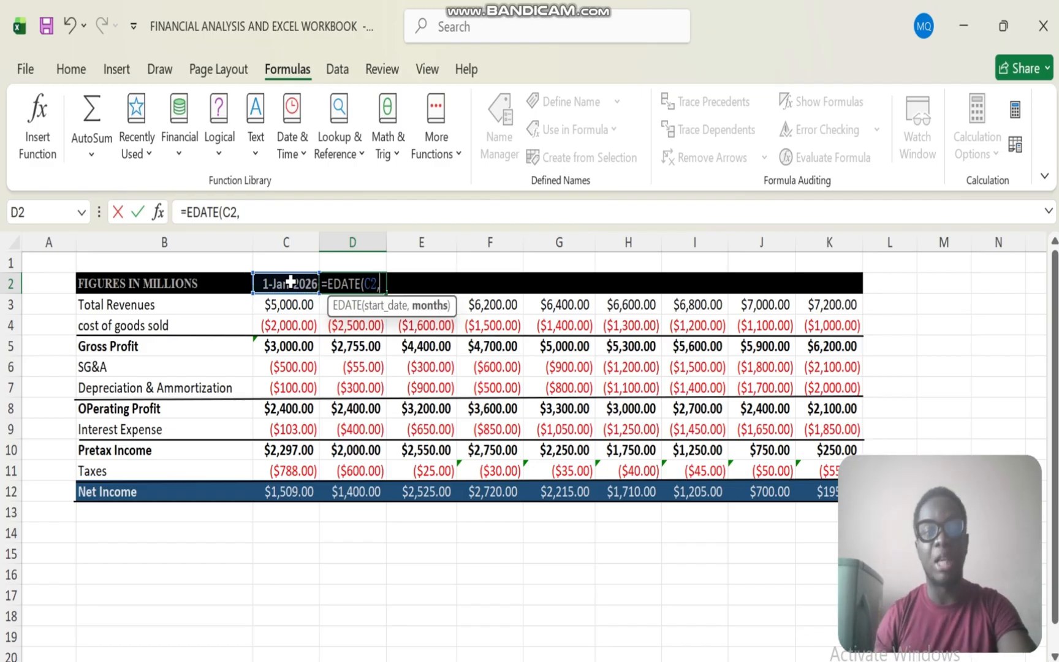
type("12")
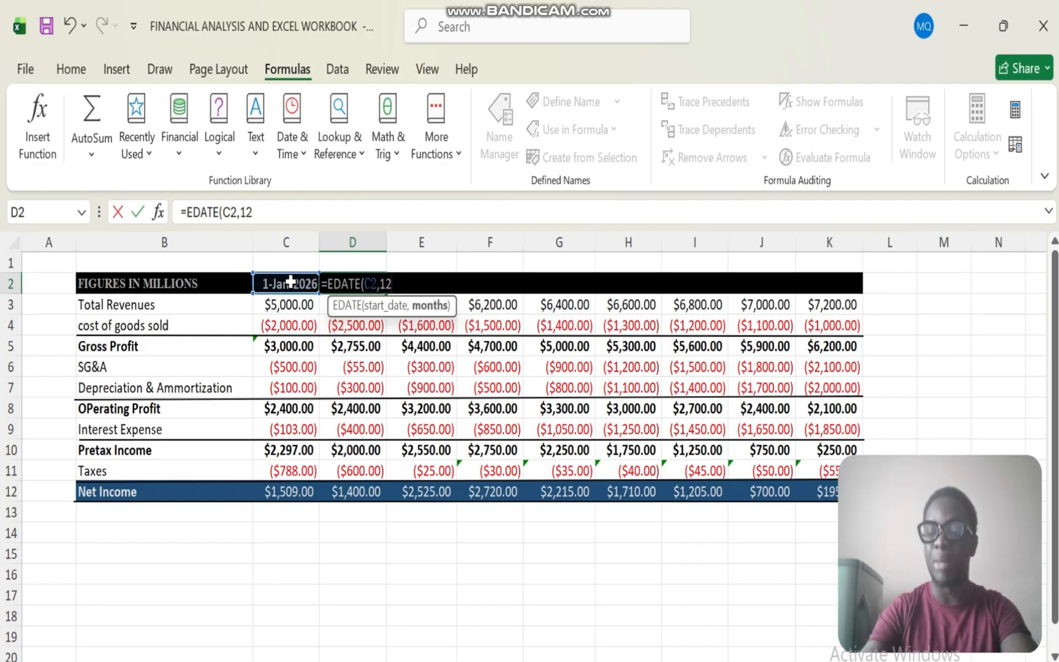
type(")")
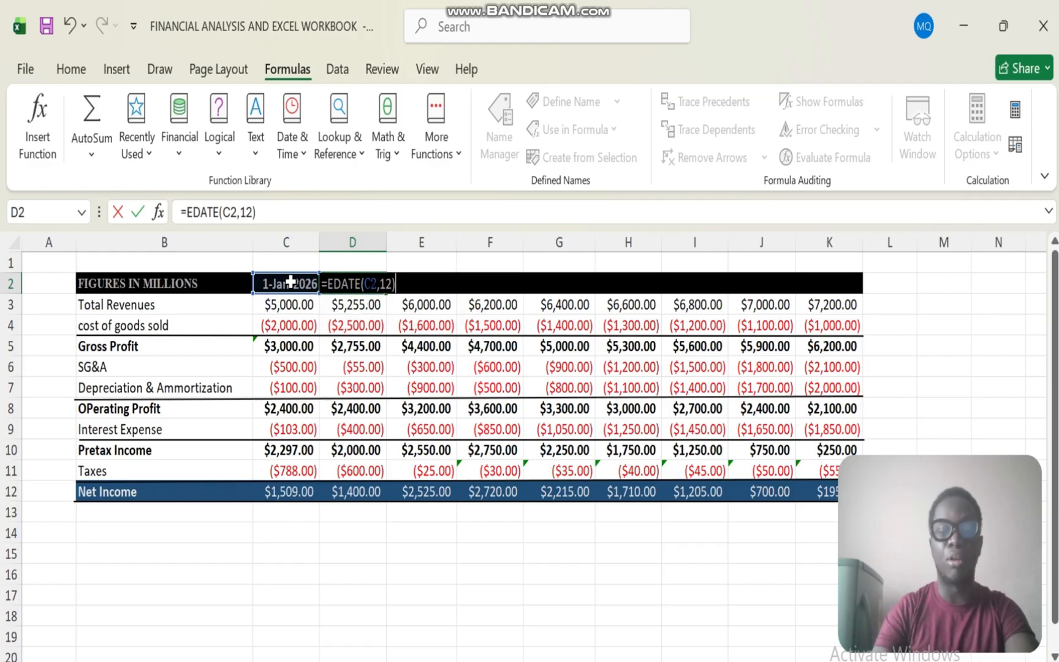
key("Return")
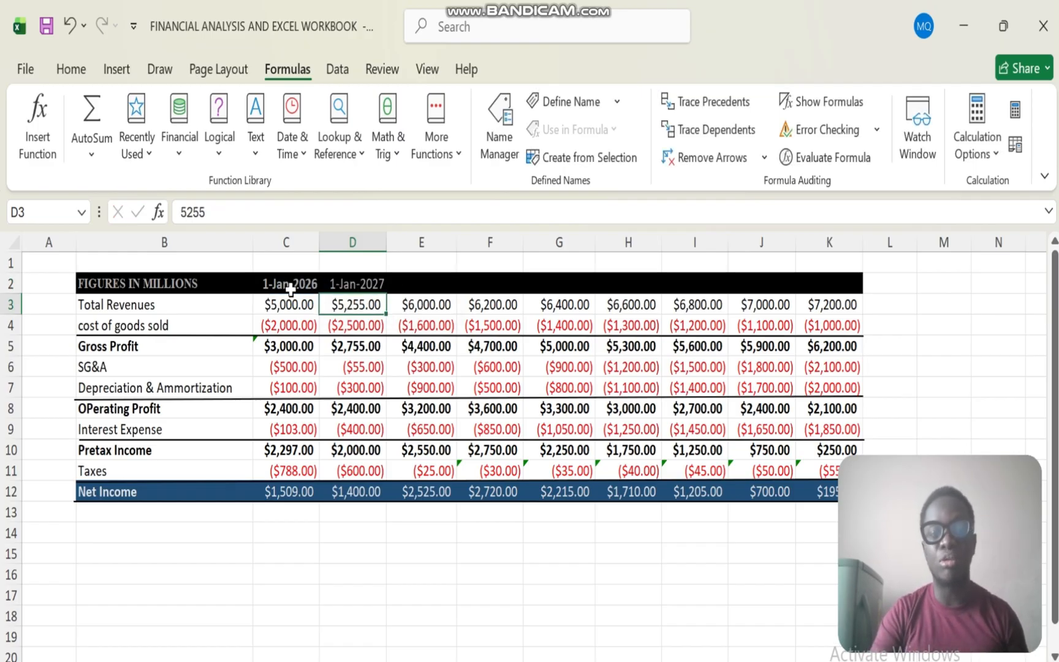
left_click(355, 285)
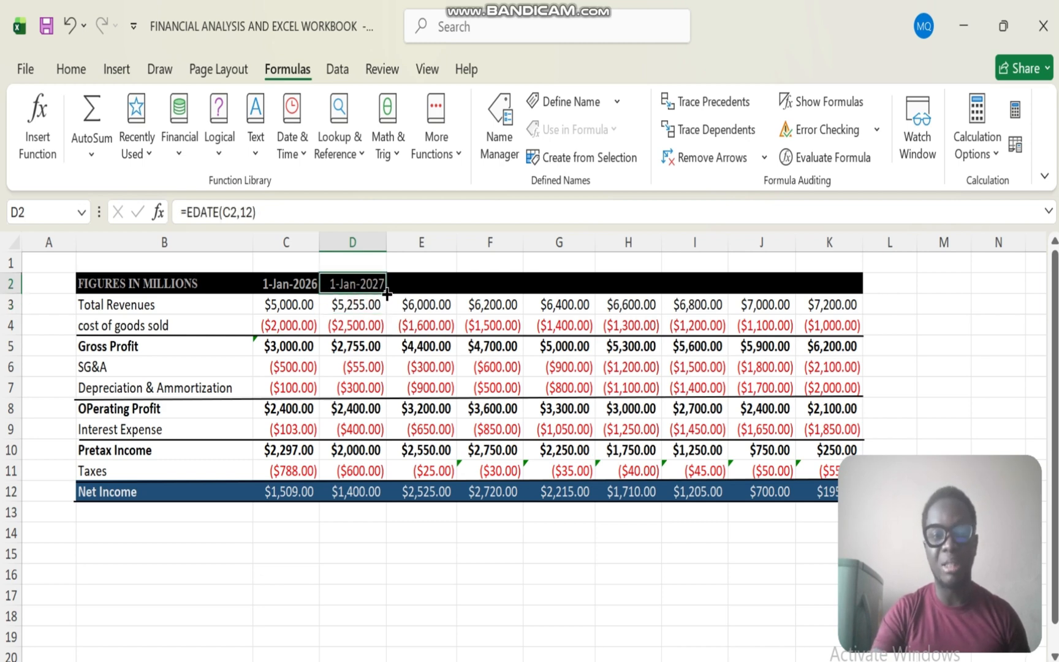
left_click_drag(386, 294, 858, 288)
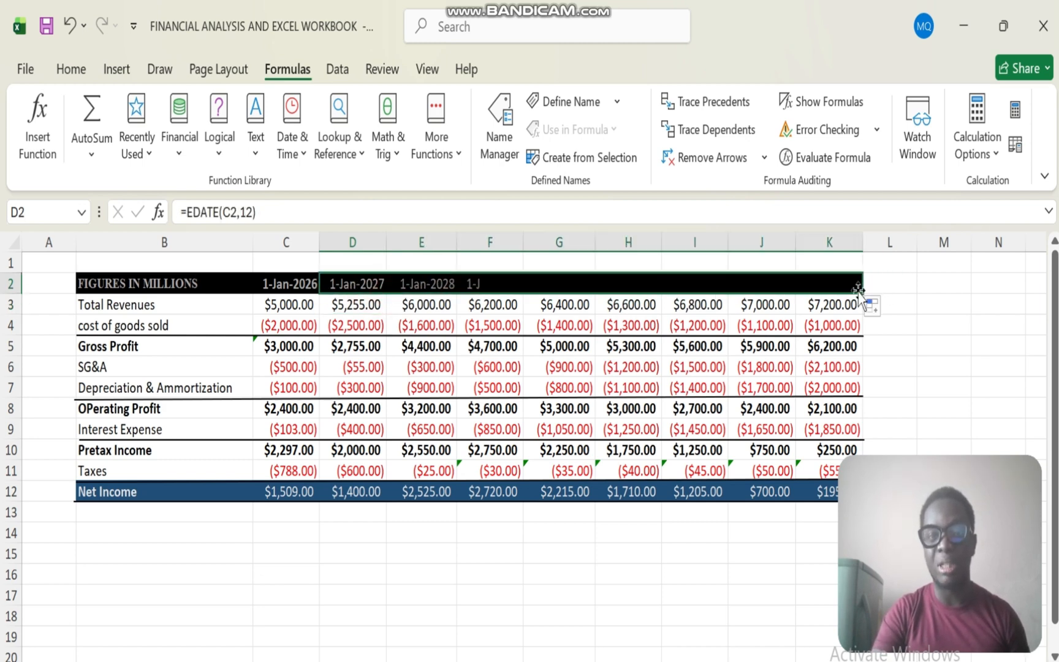